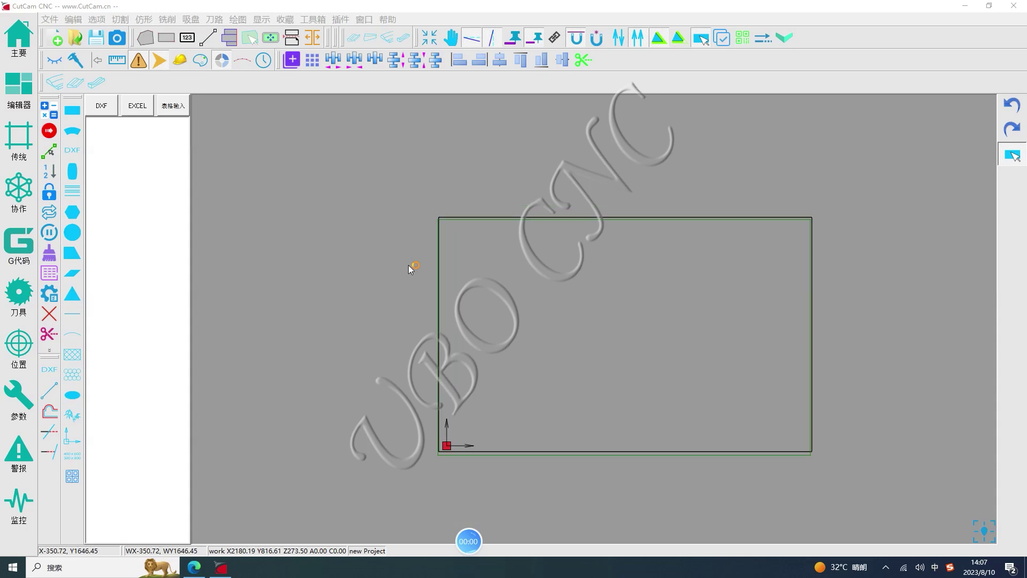
Import Drawing1.dxf, arrange its rectangle and circle on the sheet, then delete both
left_click(76, 146)
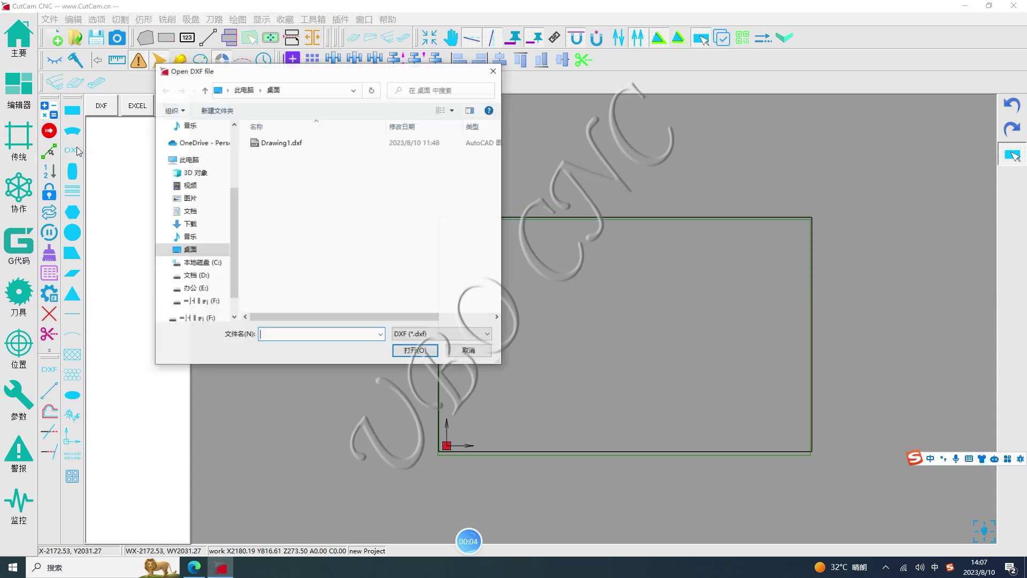
left_click(268, 144)
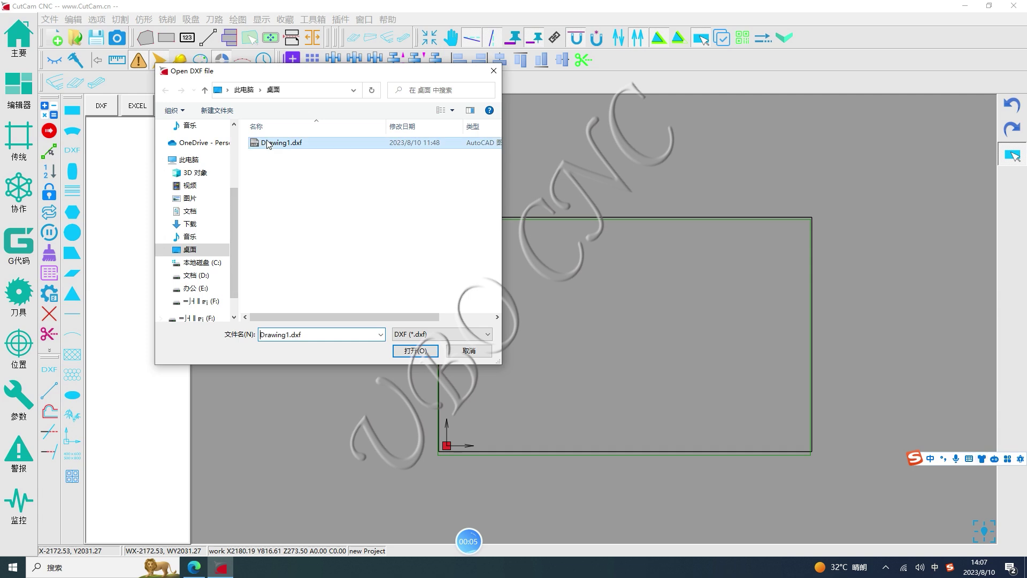
left_click(411, 349)
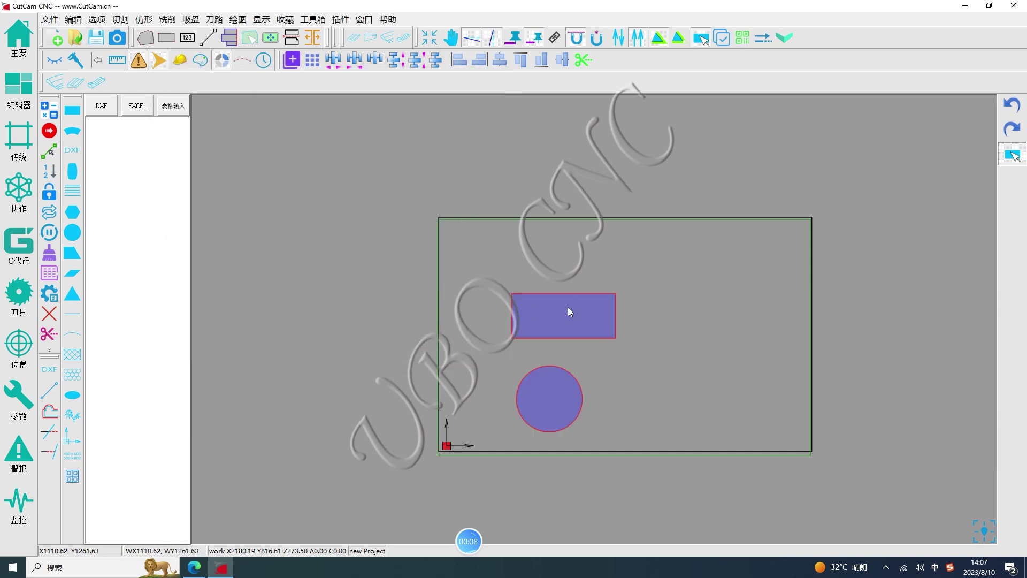
left_click_drag(568, 308, 513, 312)
left_click_drag(550, 379, 483, 394)
left_click_drag(503, 319, 491, 335)
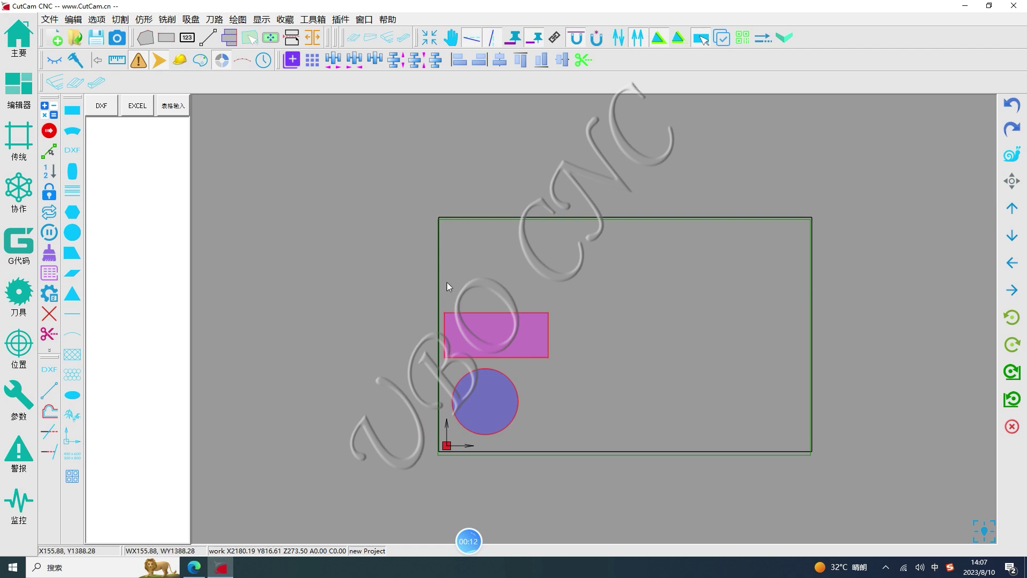
left_click_drag(406, 268, 589, 448)
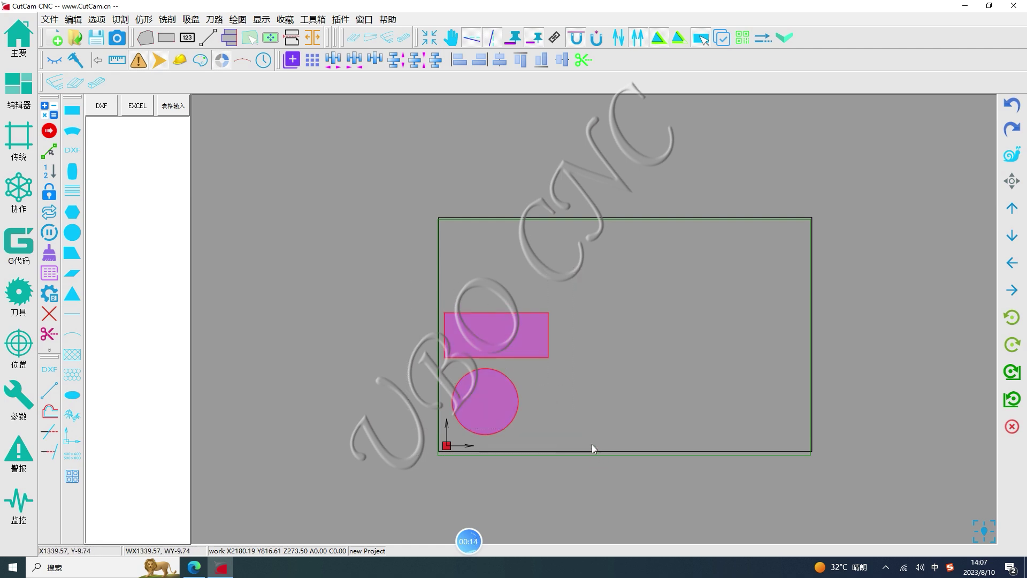
key("Delete")
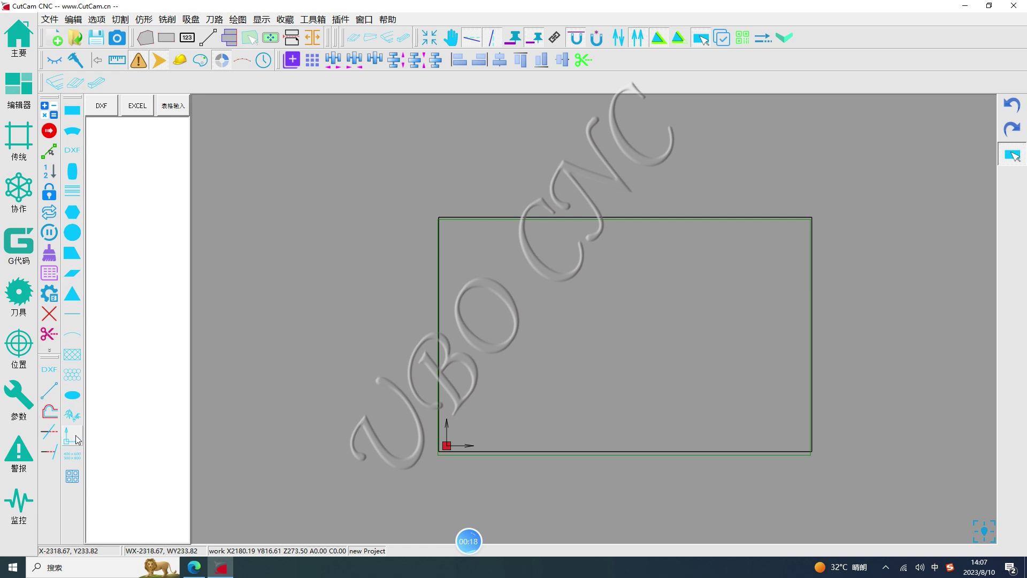
Toggle the import side panel and reload Drawing1.dxf into the parts list
left_click(74, 456)
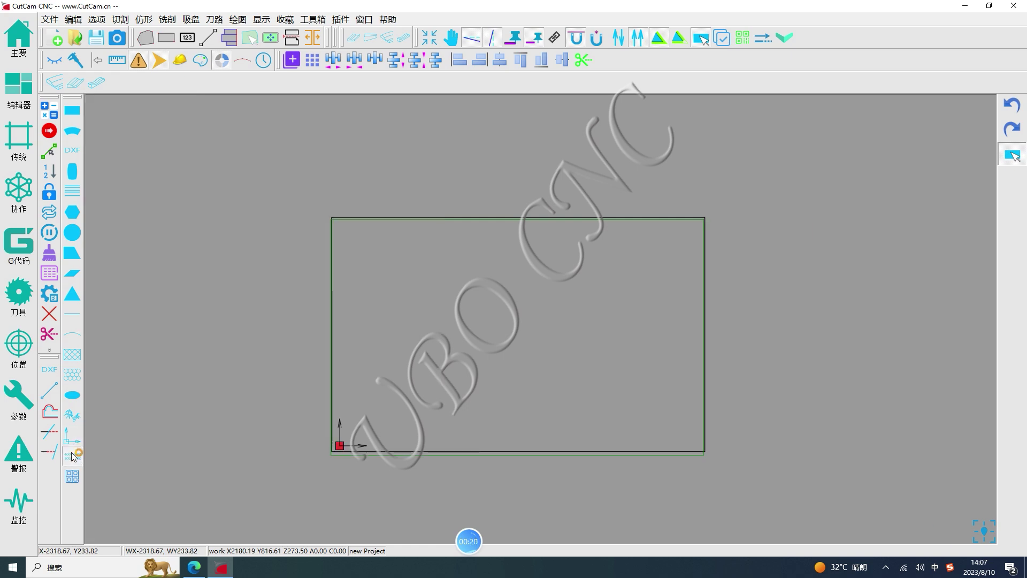
left_click(73, 456)
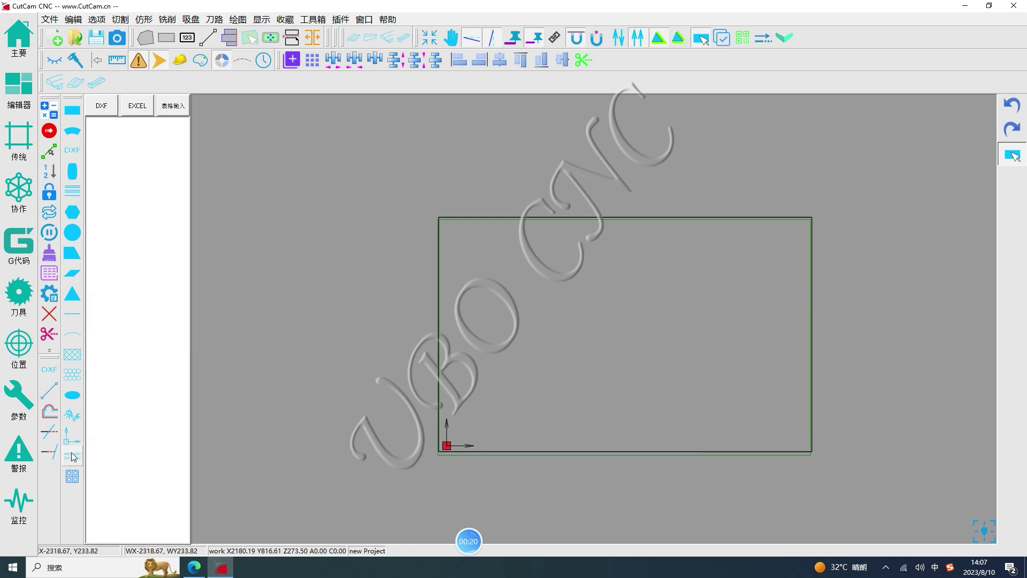
left_click(101, 106)
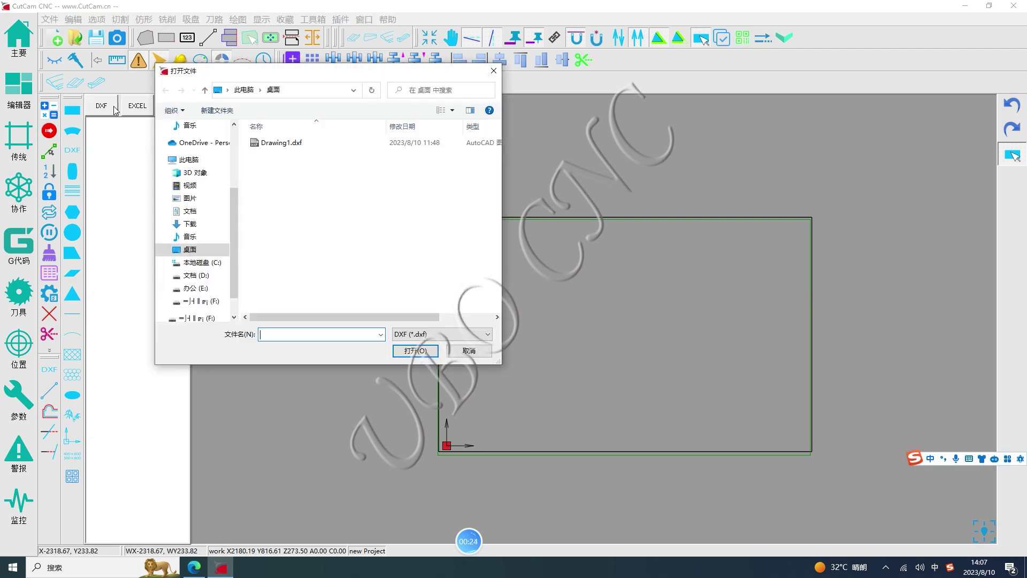
left_click(272, 144)
left_click(415, 351)
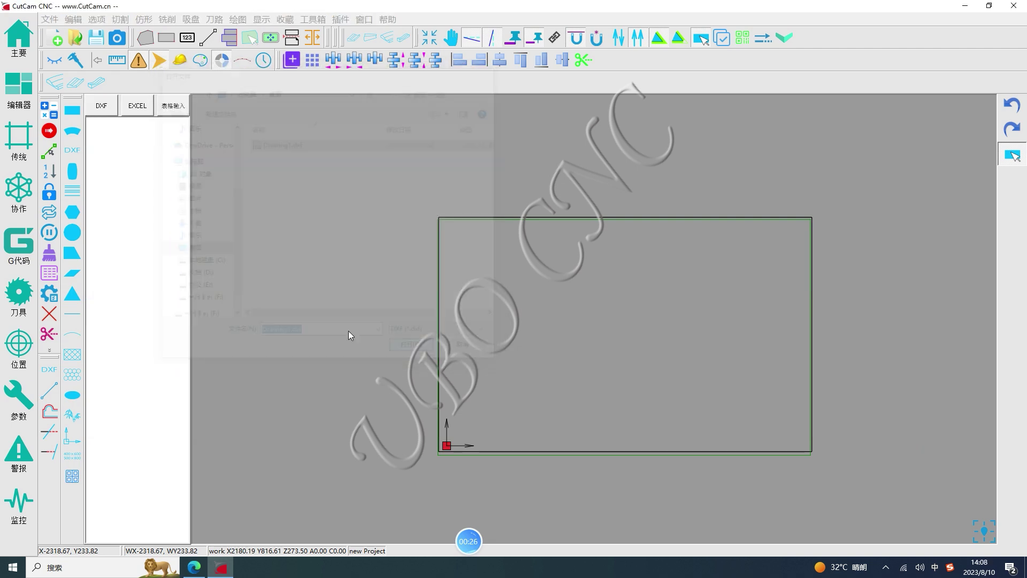
Place the 943.834X406.531 rectangle and the circle on the sheet, then delete both
left_click(113, 140)
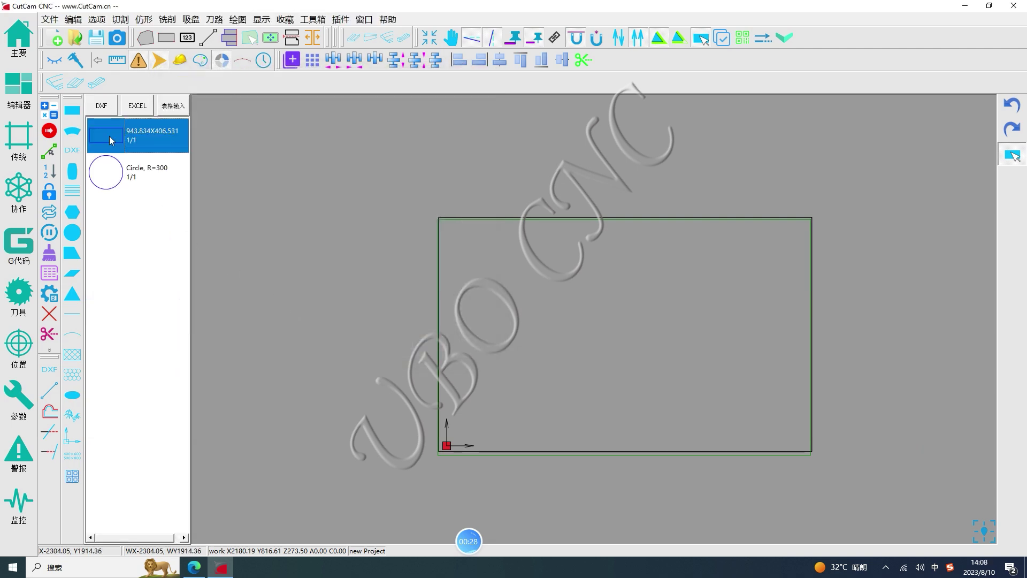
left_click_drag(110, 140, 493, 275)
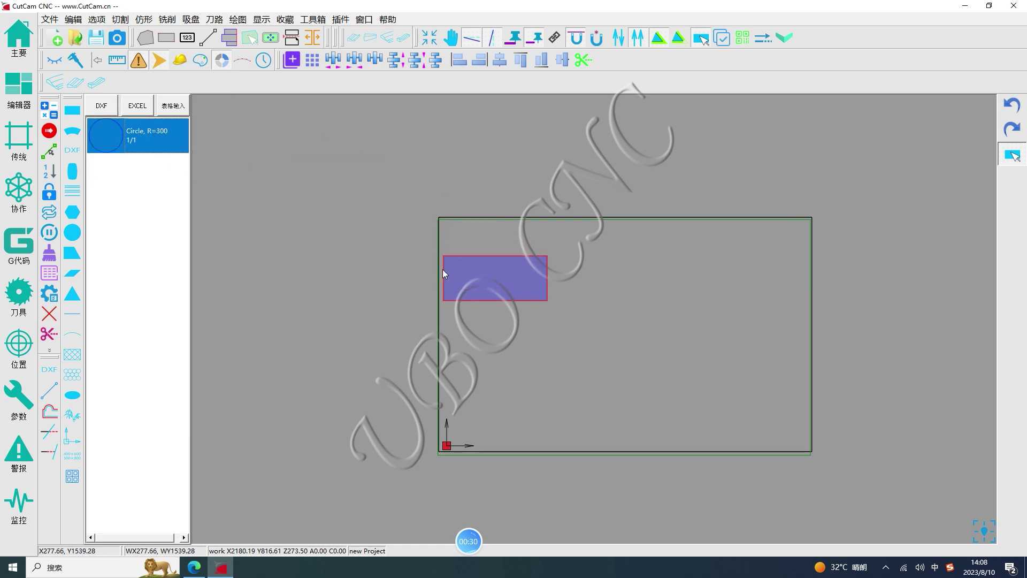
left_click_drag(221, 180, 493, 340)
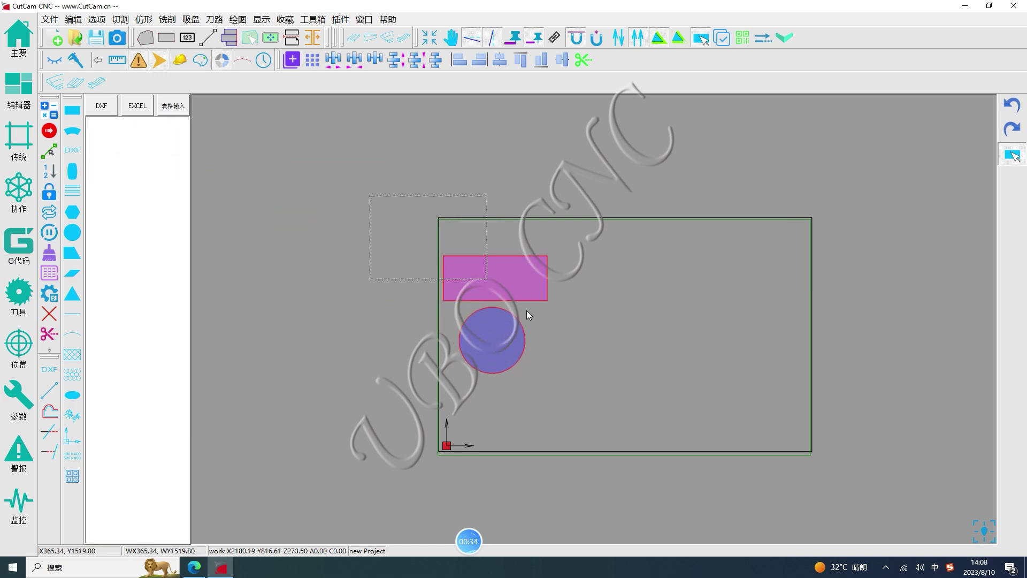
left_click_drag(370, 196, 586, 378)
key("Delete")
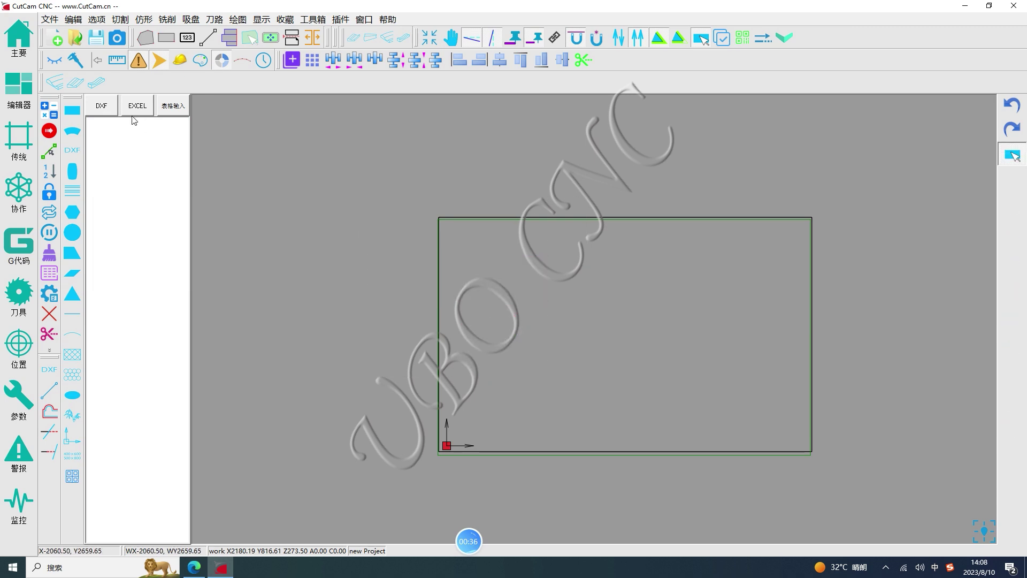
Cancel the spreadsheet import and open 123.xlsx from the desktop
left_click(137, 107)
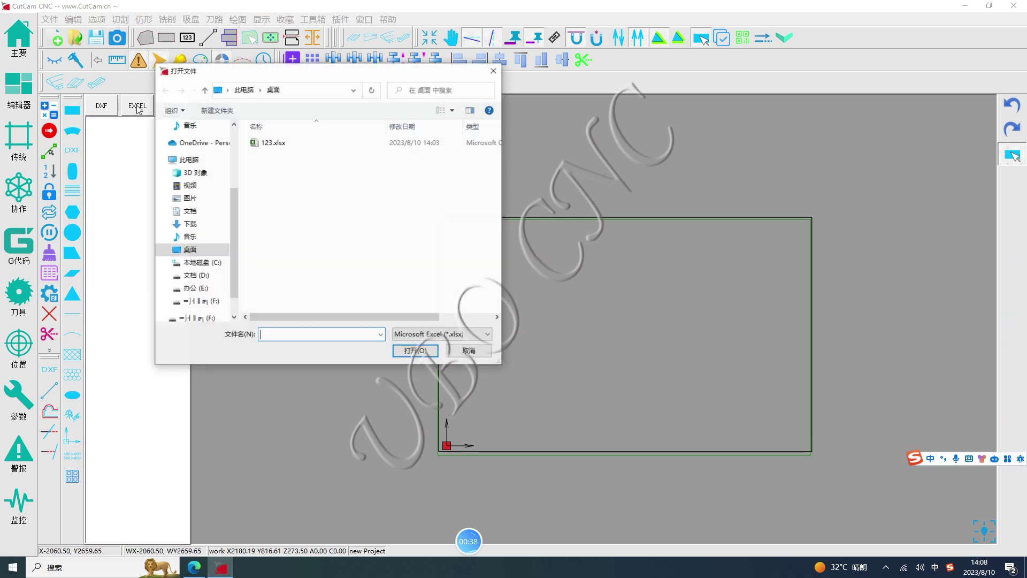
key("super+d")
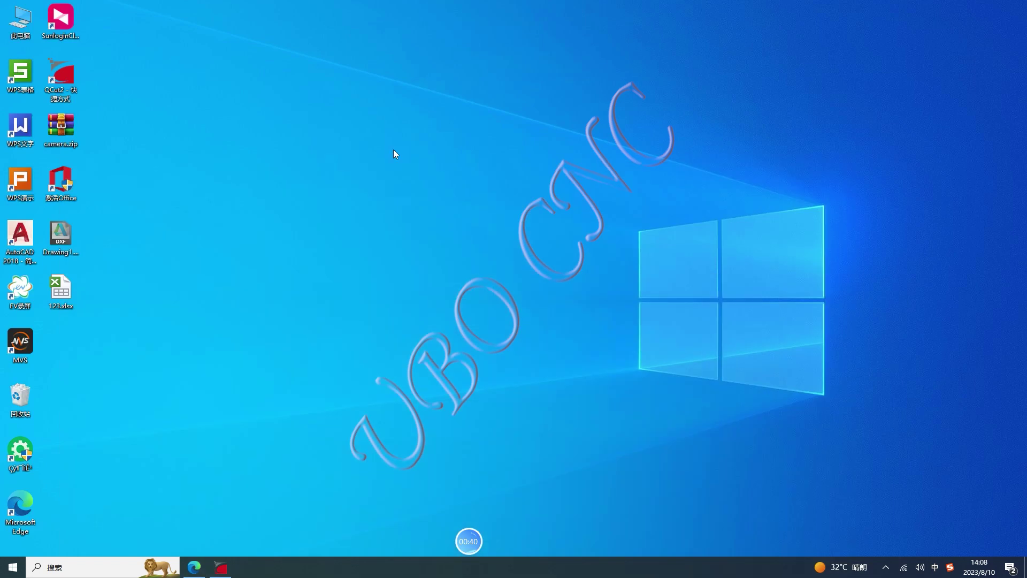
double_click(56, 300)
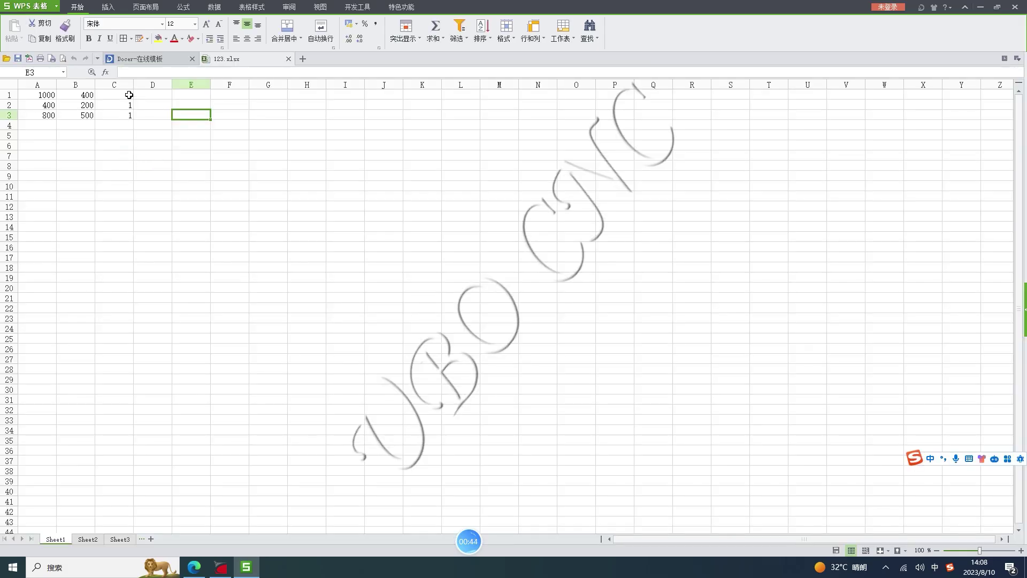
Enter quantities 2, 1 and 3 into cells C1, C2 and C3
double_click(130, 94)
double_click(122, 105)
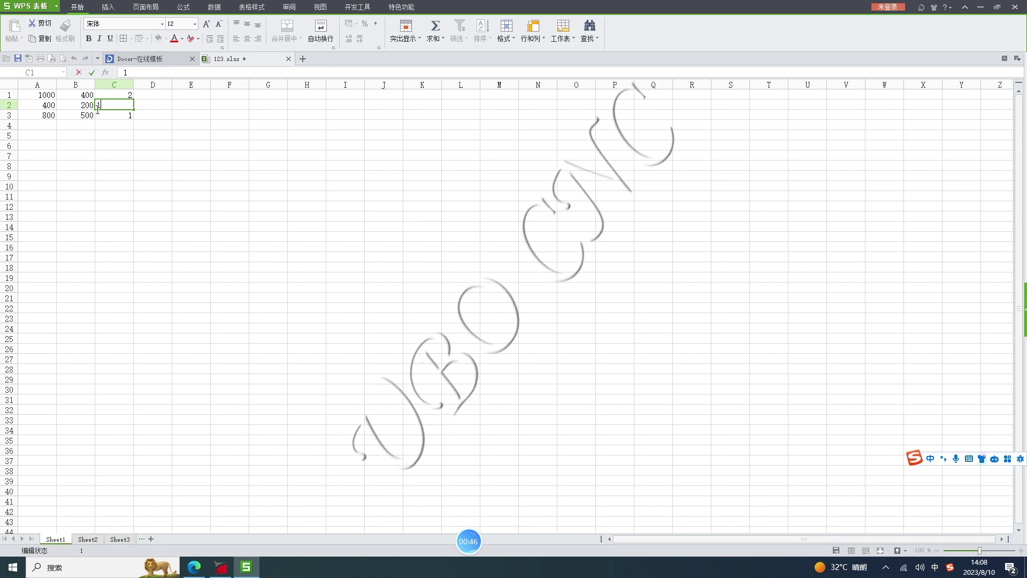
key("Return")
left_click(70, 119)
left_click(46, 105)
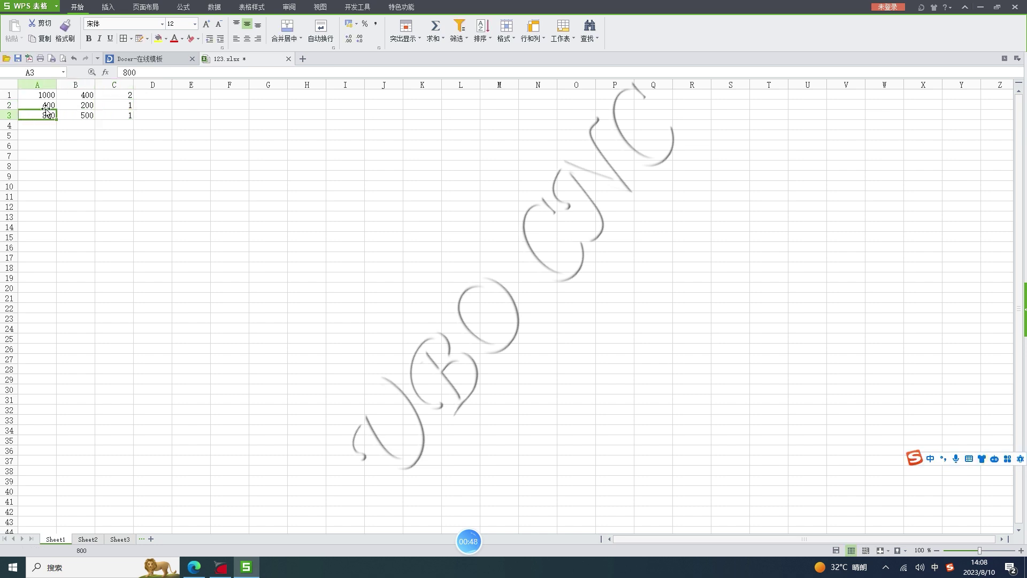
double_click(115, 117)
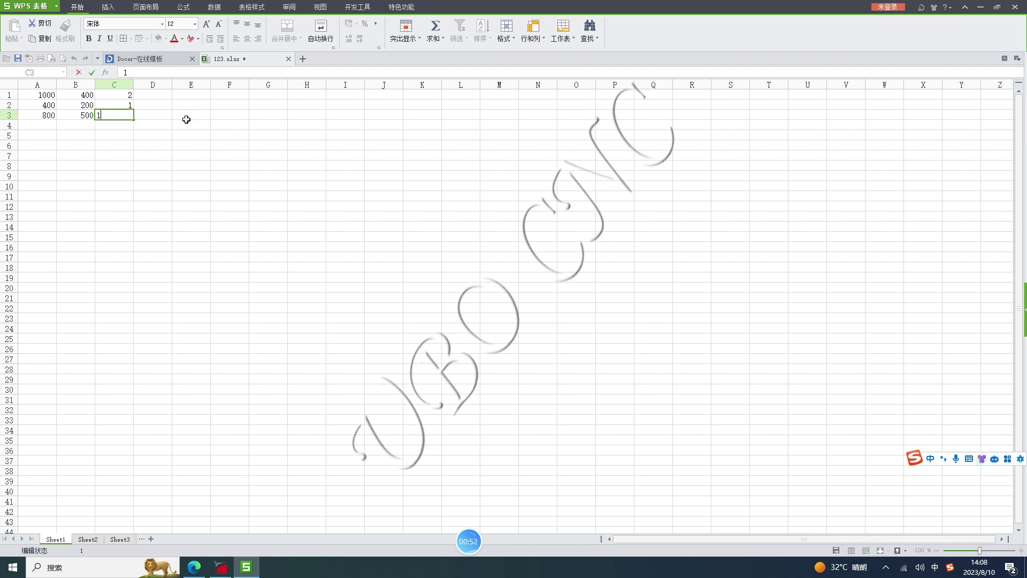
type("3")
left_click(160, 128)
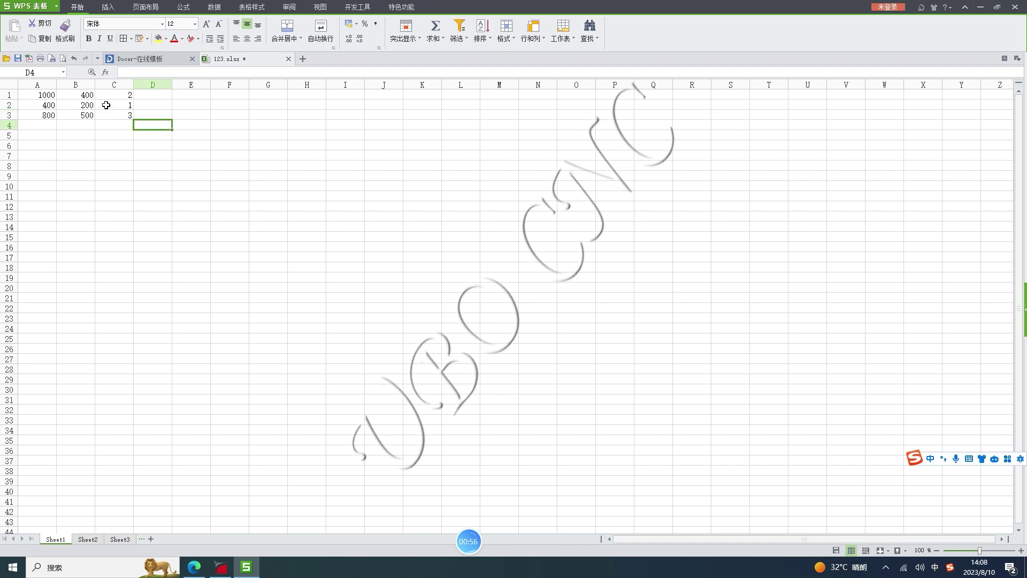
Save 123.xlsx and close WPS Spreadsheets
left_click(9, 7)
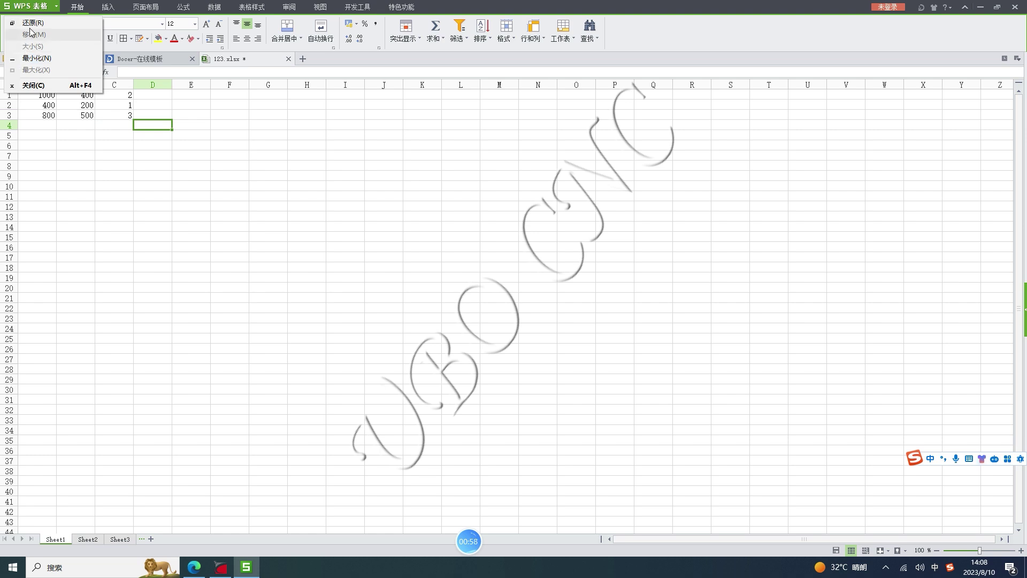
left_click_drag(229, 147, 229, 136)
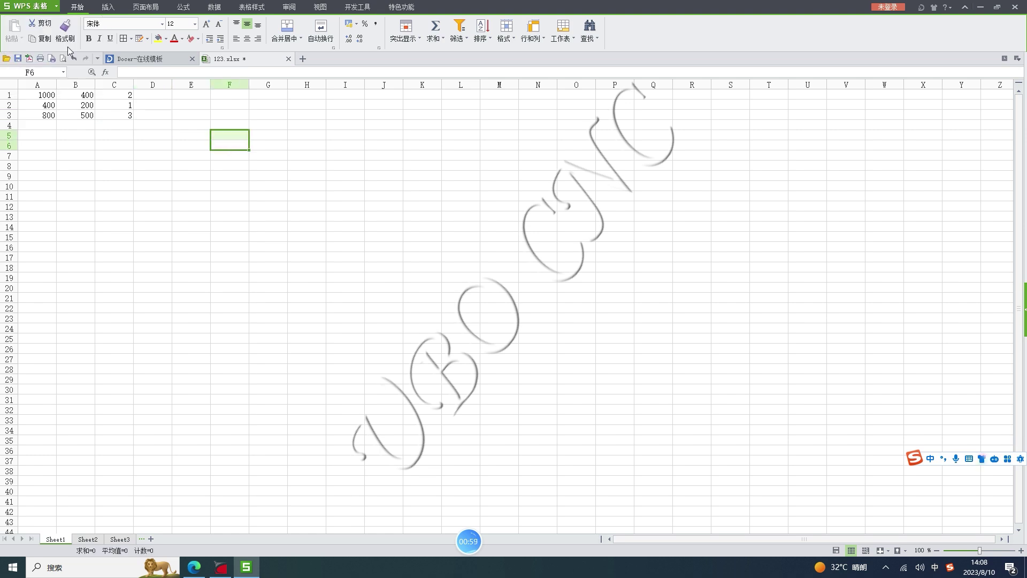
left_click(24, 6)
left_click(22, 78)
left_click(1015, 8)
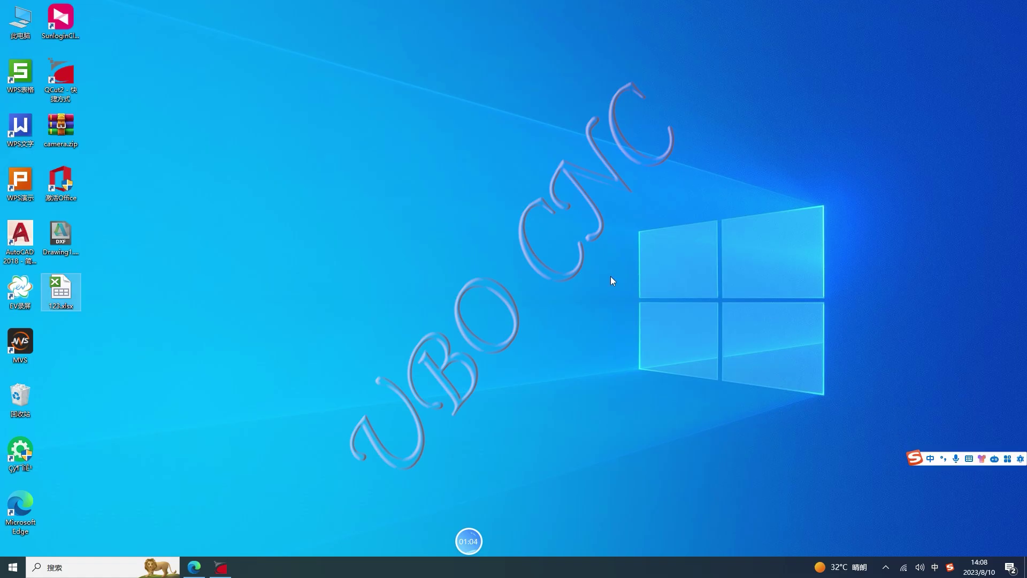
Return to CutCam CNC and import the parts from 123.xlsx
left_click(221, 567)
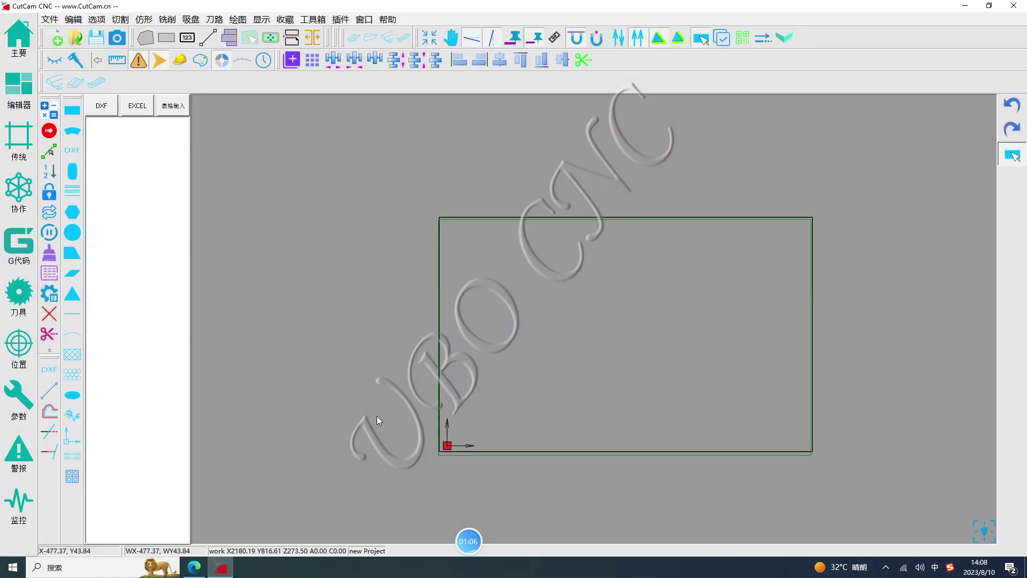
left_click(135, 106)
left_click(272, 144)
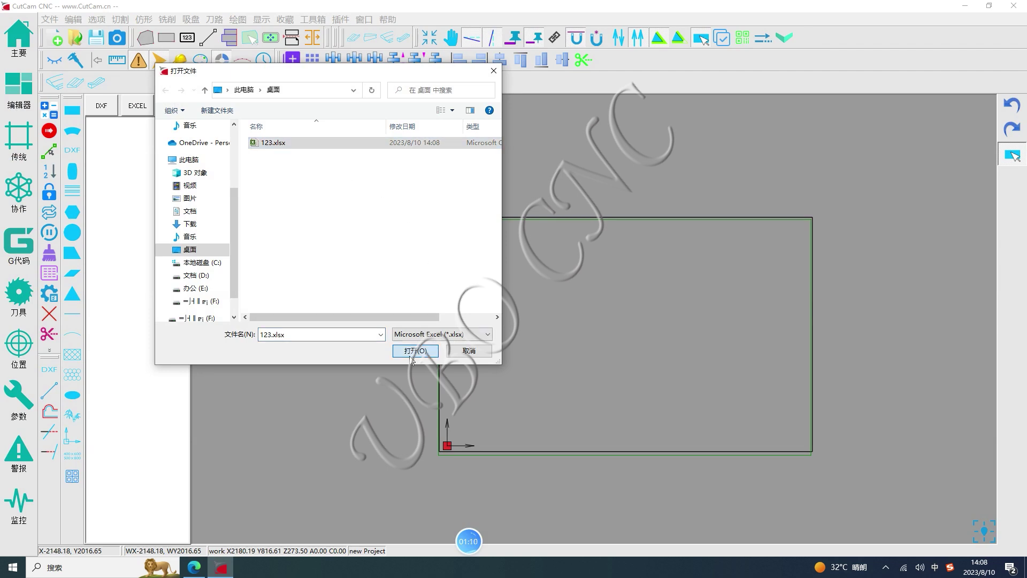
left_click(402, 350)
Place the imported parts on the sheet: two 1000X400, one 400X200 and several 800X500
left_click_drag(184, 143, 505, 251)
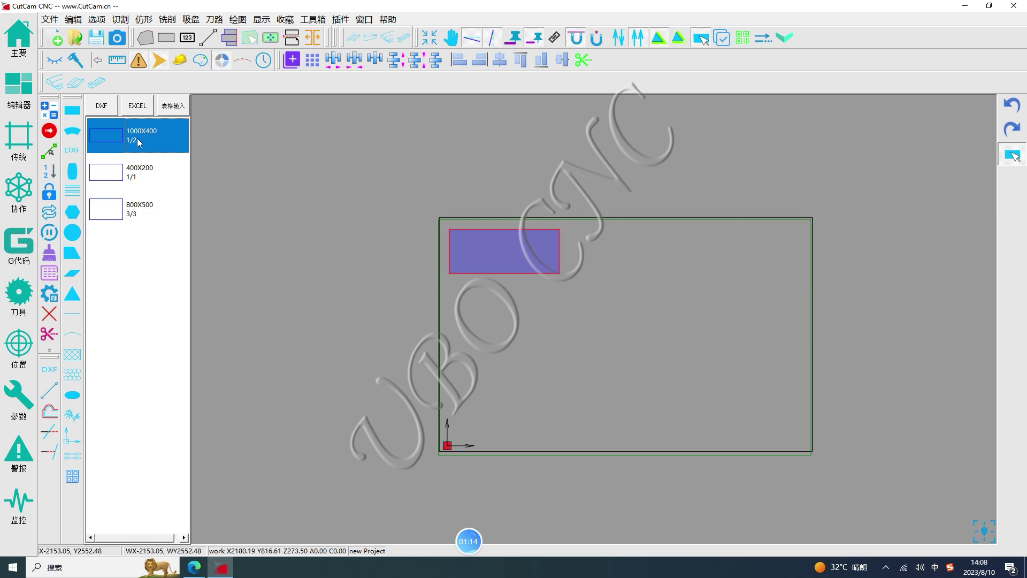
left_click_drag(252, 160, 649, 252)
left_click_drag(116, 180, 509, 326)
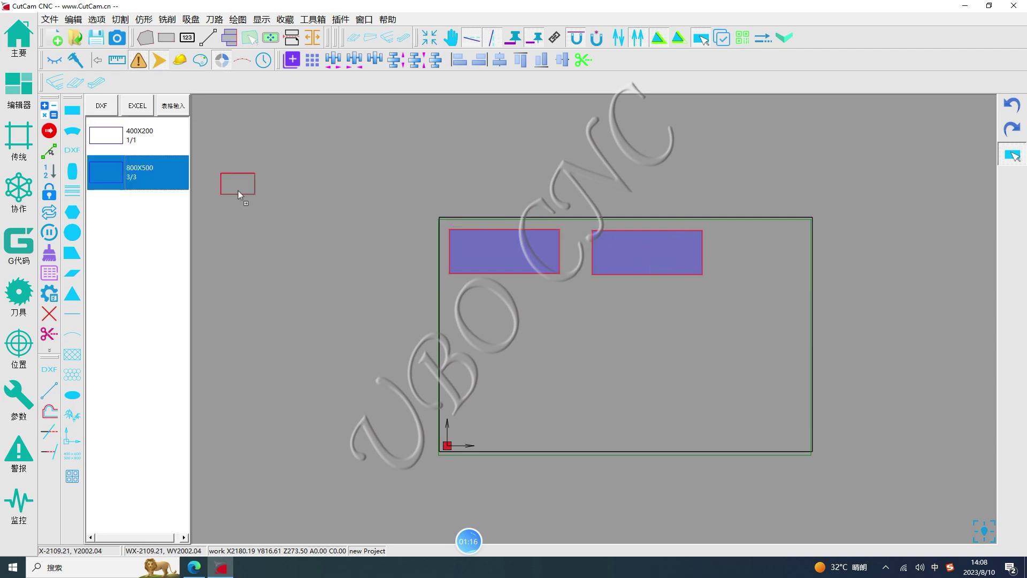
left_click(509, 326)
left_click_drag(116, 134, 625, 291)
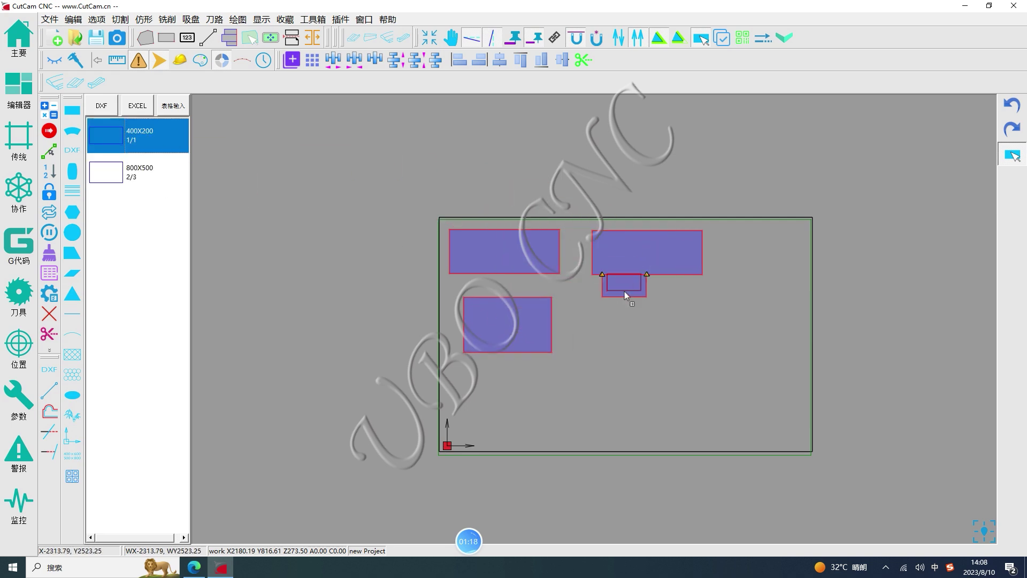
left_click(615, 313)
left_click_drag(120, 154, 721, 309)
left_click_drag(134, 134, 592, 331)
left_click(620, 376)
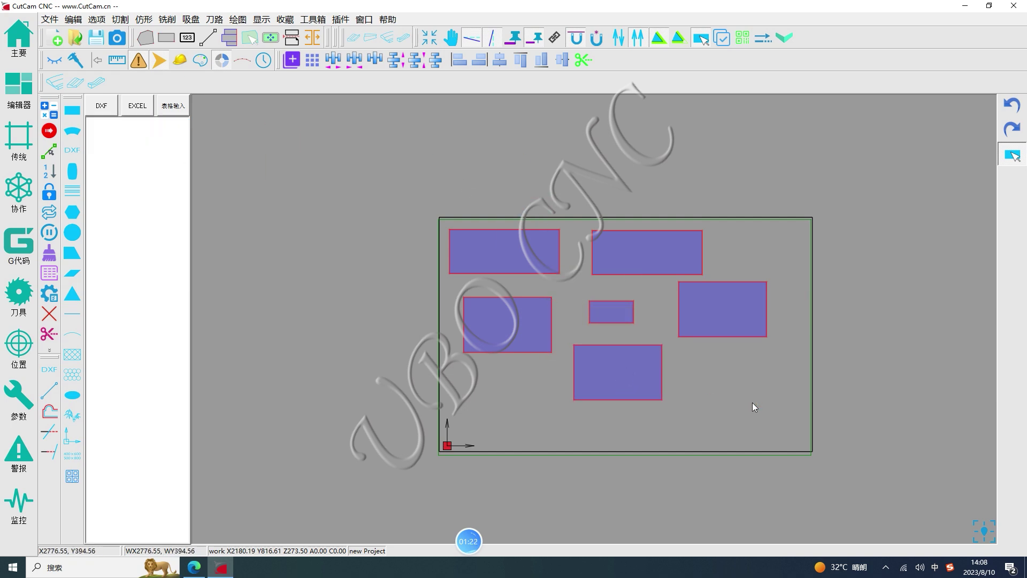
Delete every placed part from the sheet and bring up the rectangle table
mouse_move(385, 182)
left_mouse_down()
mouse_move(871, 471)
mouse_move(842, 439)
left_mouse_up()
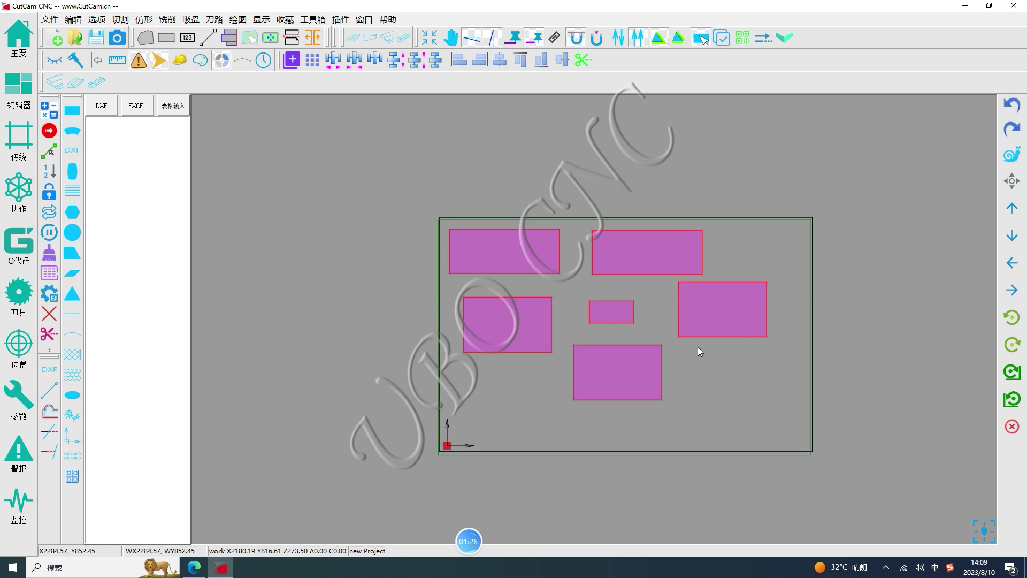
right_click(706, 321)
left_click(734, 362)
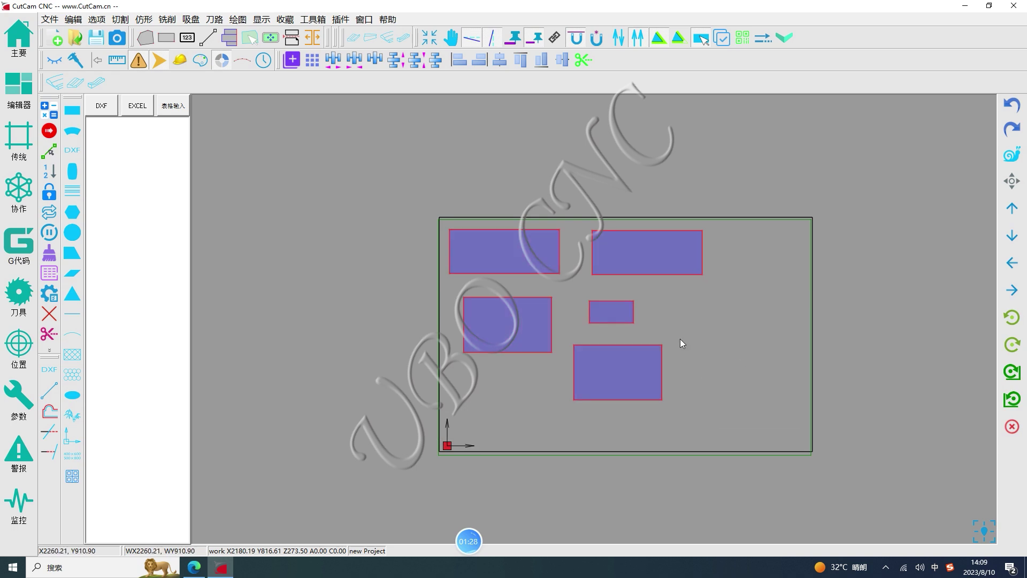
key("ctrl+a")
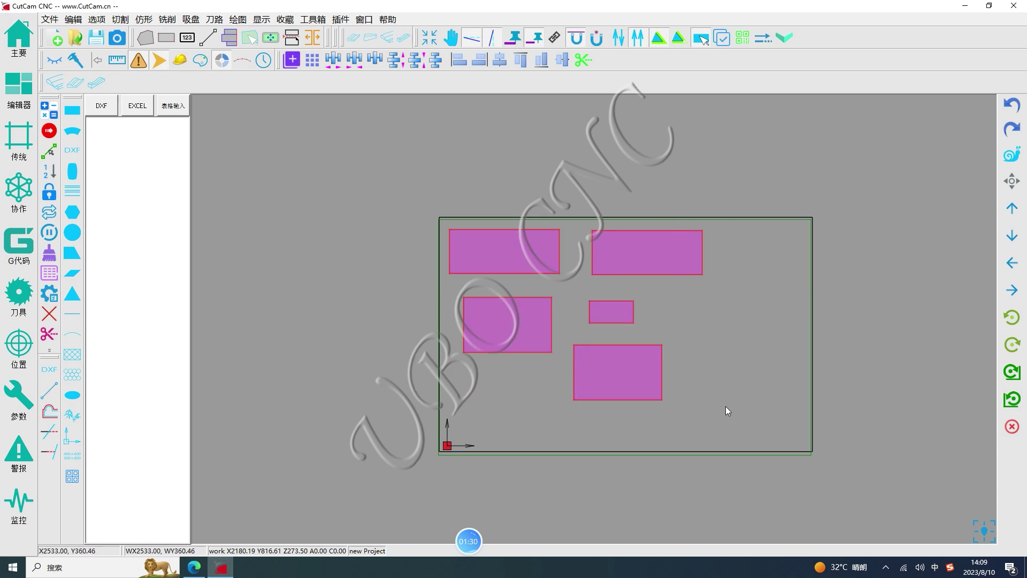
key("Delete")
left_click(172, 105)
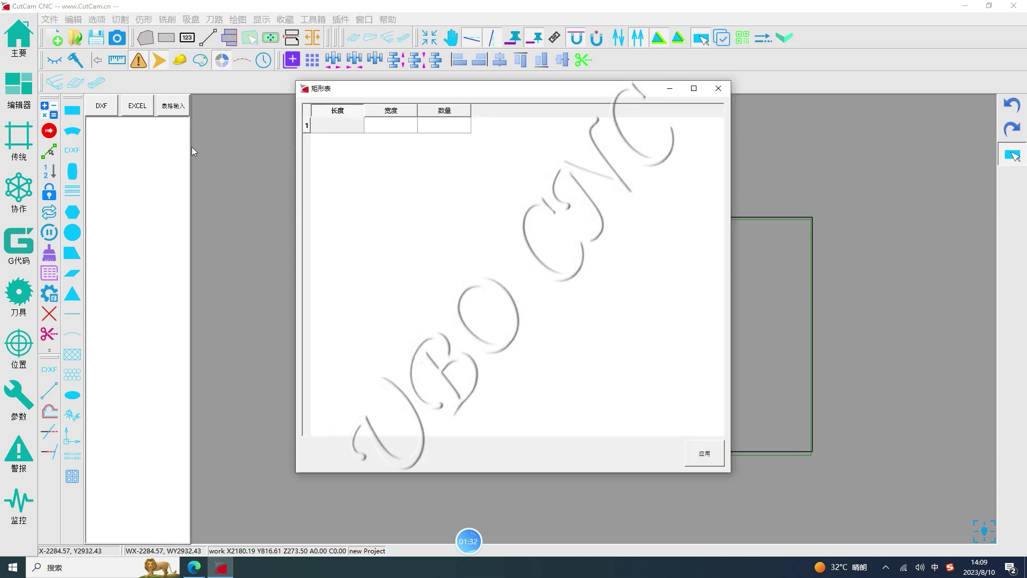
Enter a 2000 by 1000 rectangle with quantity 2, apply it, and close the table
left_click(344, 123)
type("2000")
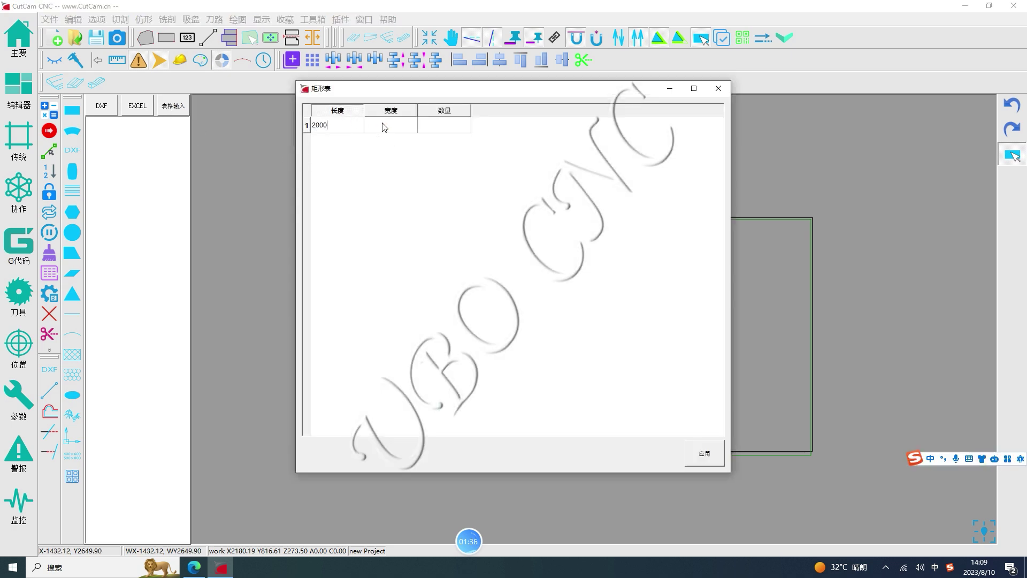
left_click(384, 126)
type("1000")
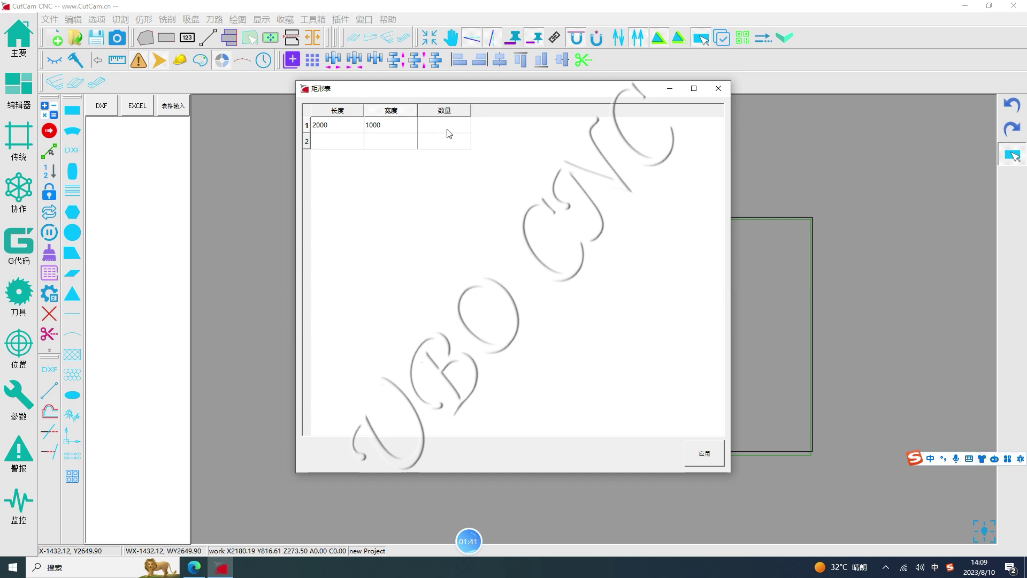
left_click(450, 126)
type("2")
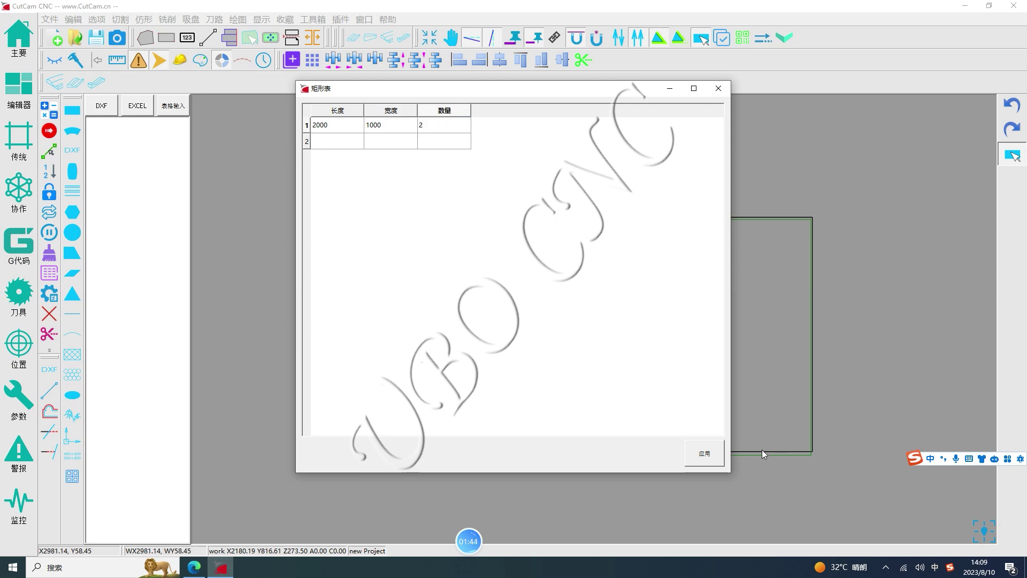
left_click(706, 454)
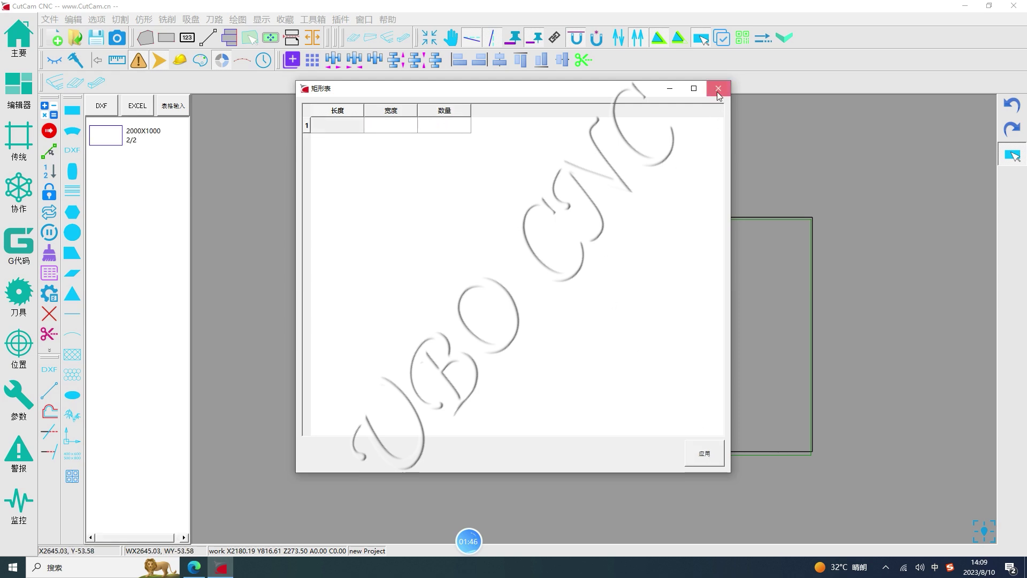
left_click(719, 88)
Place two 2000X1000 parts, one upper left and one lower right, then generate toolpaths
left_click_drag(115, 132, 558, 280)
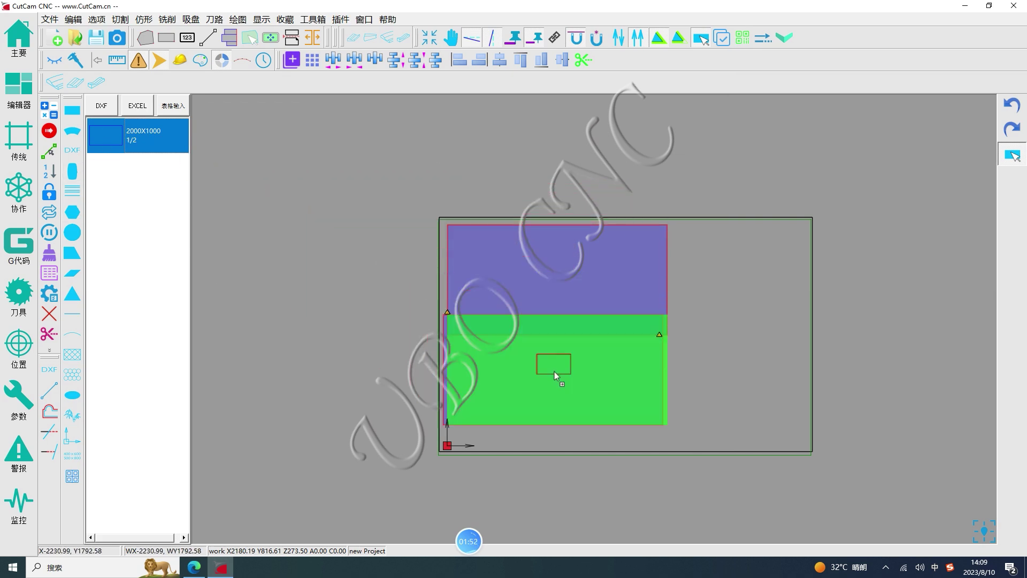
left_click_drag(126, 151, 556, 389)
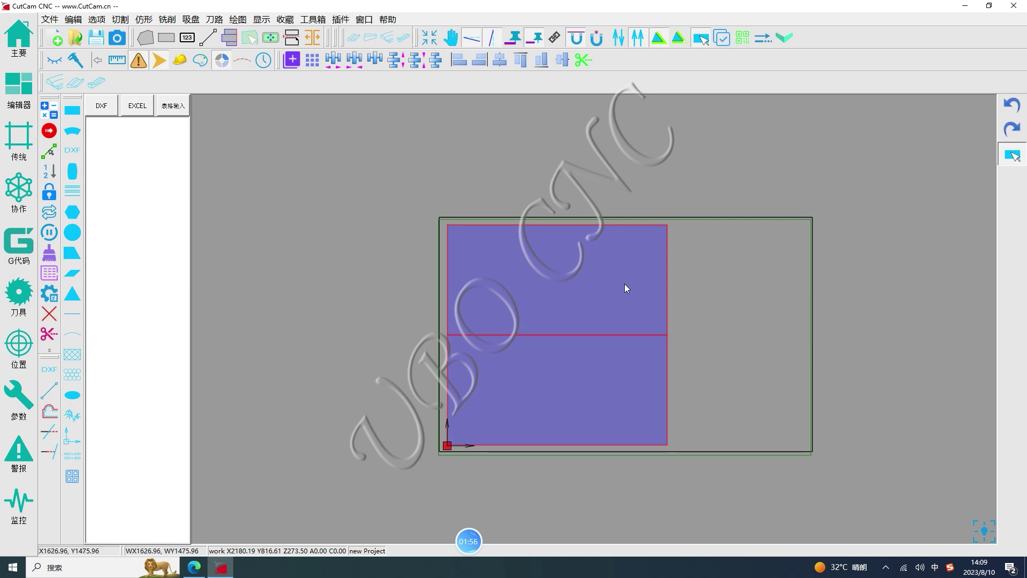
left_click_drag(556, 260, 568, 246)
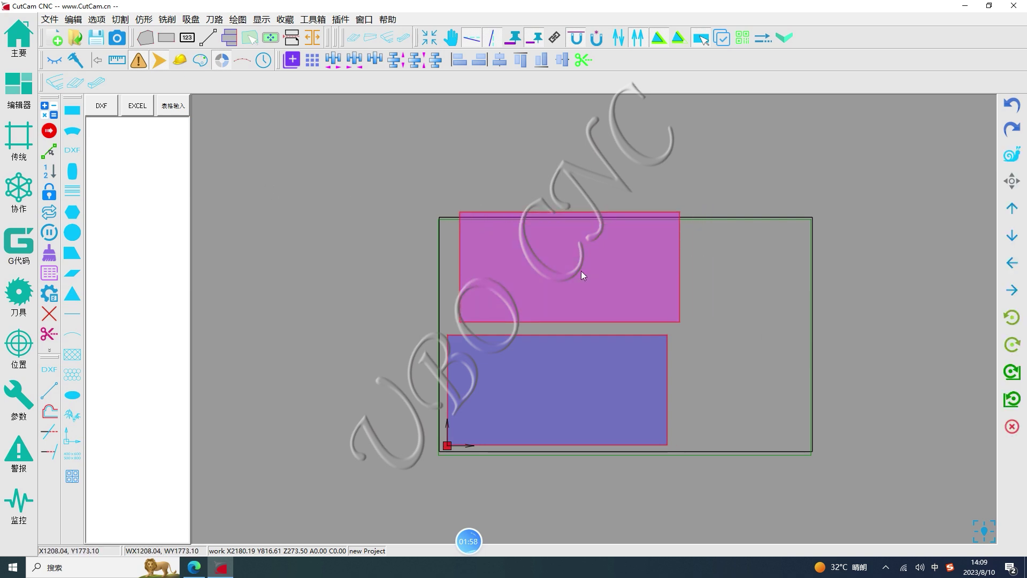
left_click_drag(585, 348, 718, 351)
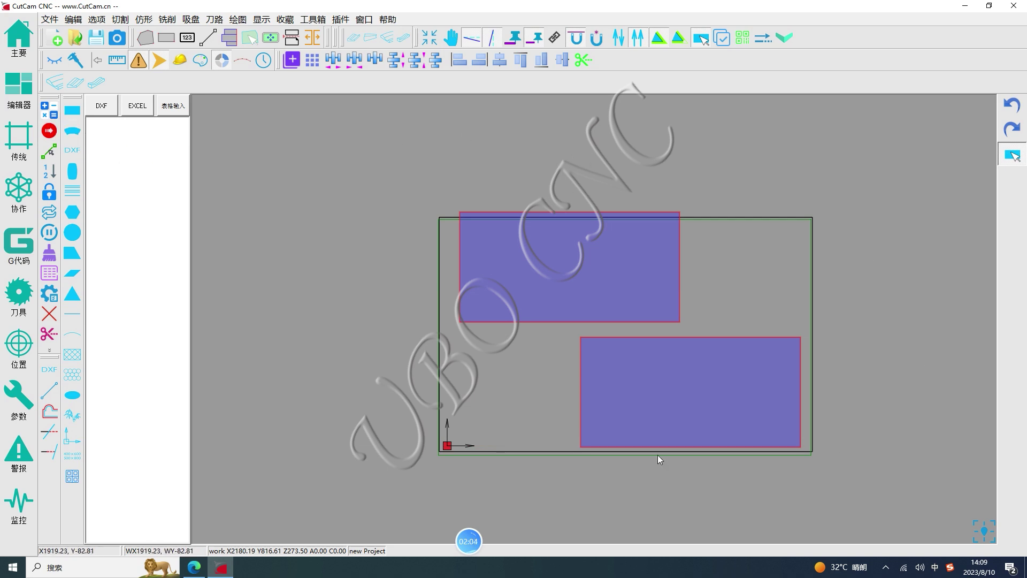
left_click(49, 109)
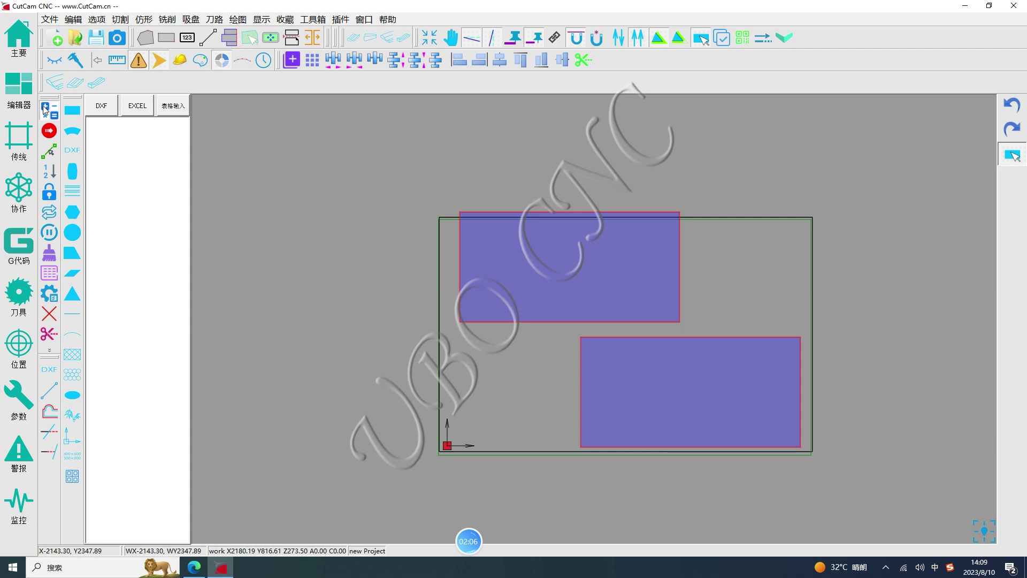
Zoom to inspect the toolpaths, reposition the upper rectangle, then clear the sheet
scroll(662, 241, "up", 1)
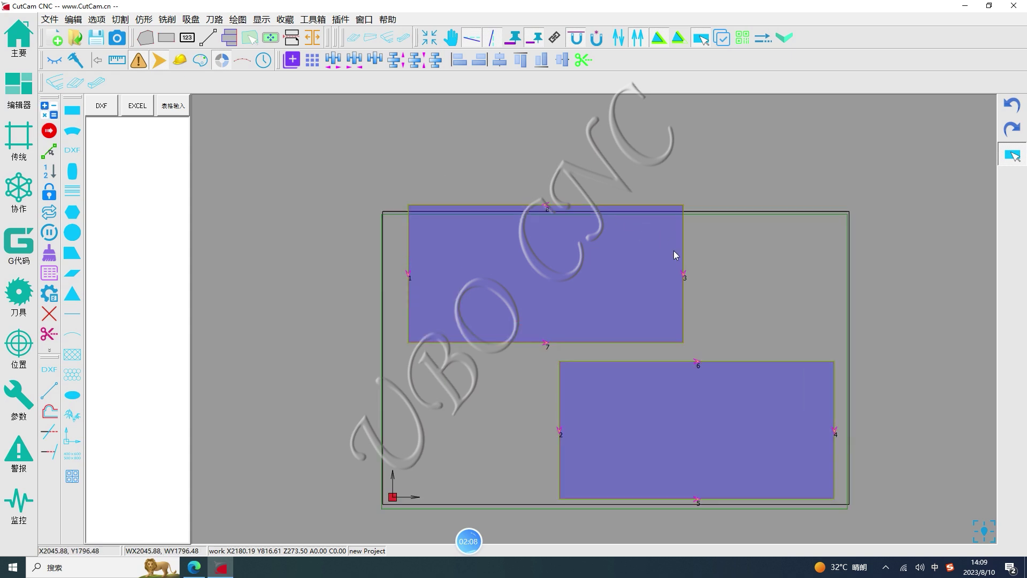
scroll(673, 250, "up", 1)
scroll(673, 251, "down", 1)
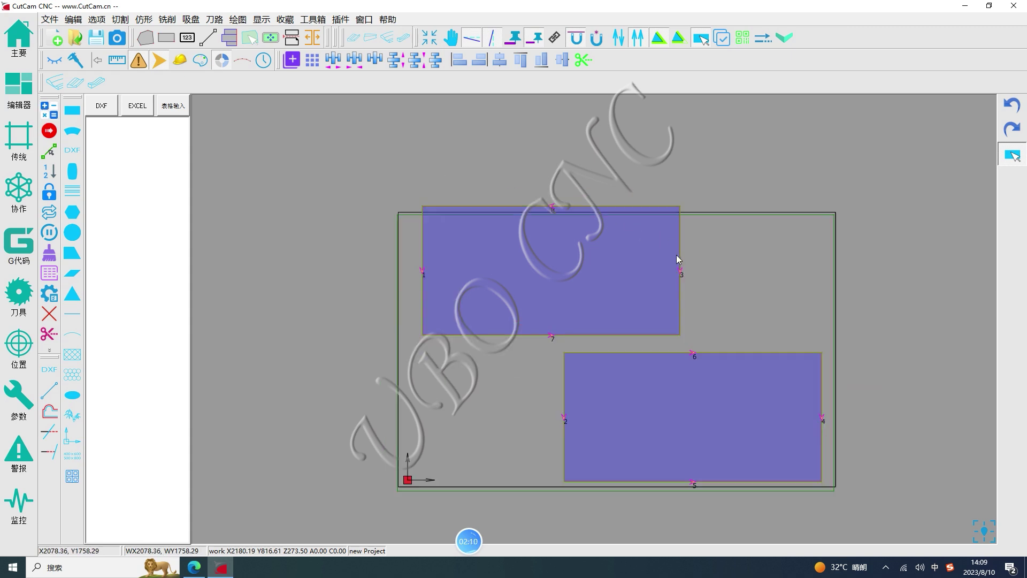
scroll(676, 259, "up", 1)
scroll(487, 243, "down", 1)
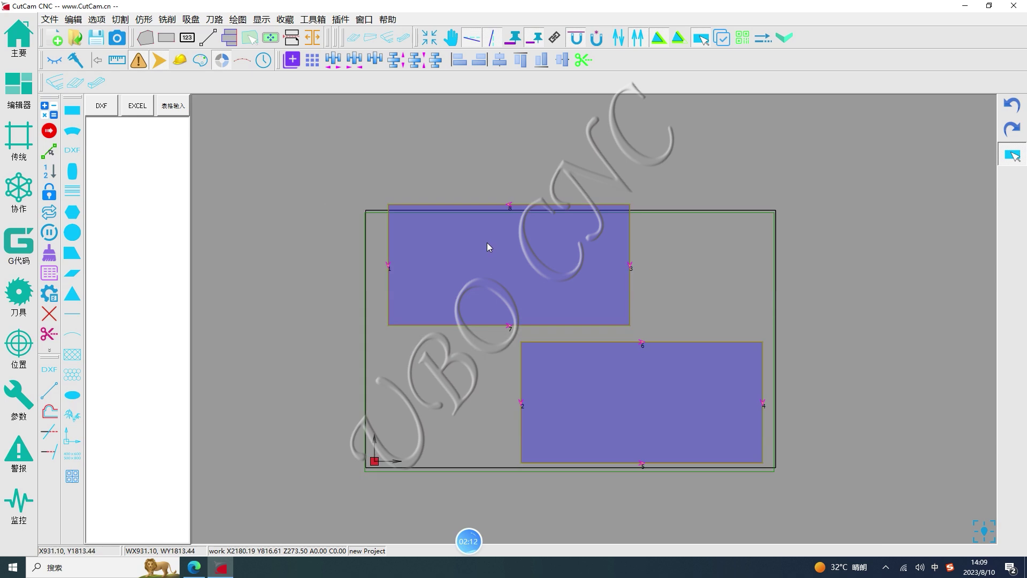
left_click(490, 239)
left_click_drag(499, 243, 594, 362)
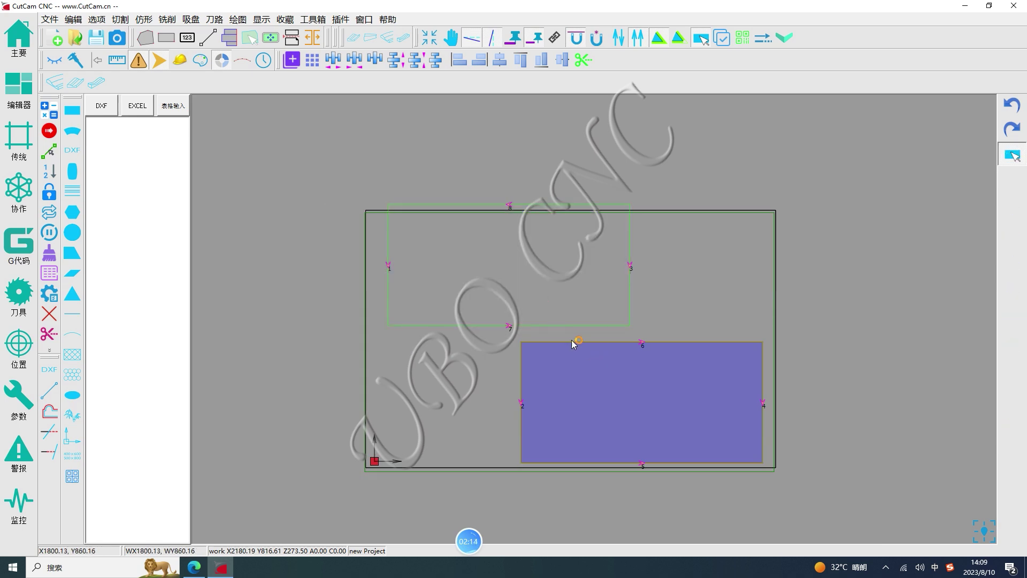
left_click(516, 400)
left_click(639, 368)
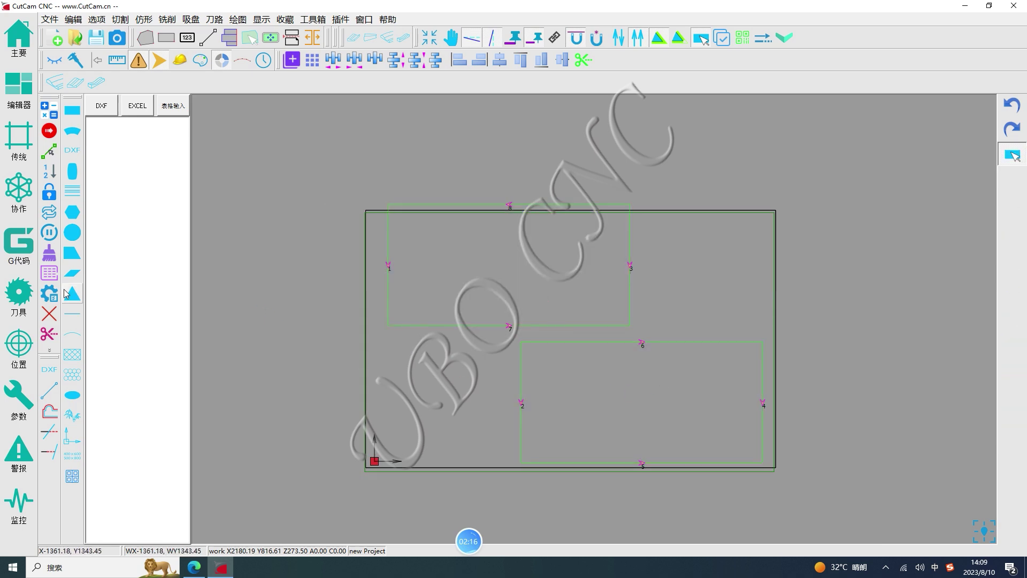
left_click(47, 257)
Stack two rectangles, generate toolpaths numbered 1 to 8, zoom in, then clear the toolpaths
left_click(72, 110)
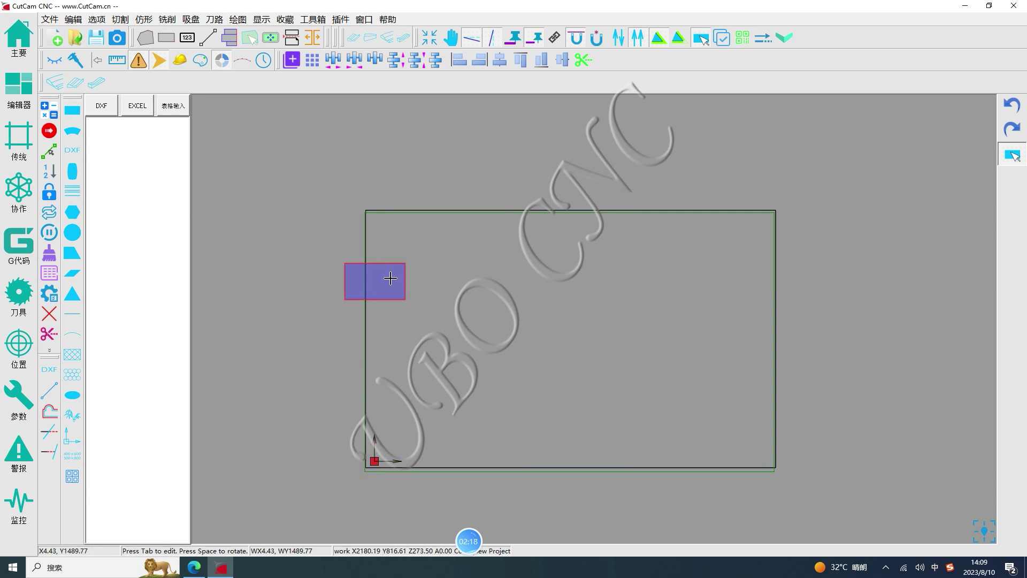
left_click(72, 111)
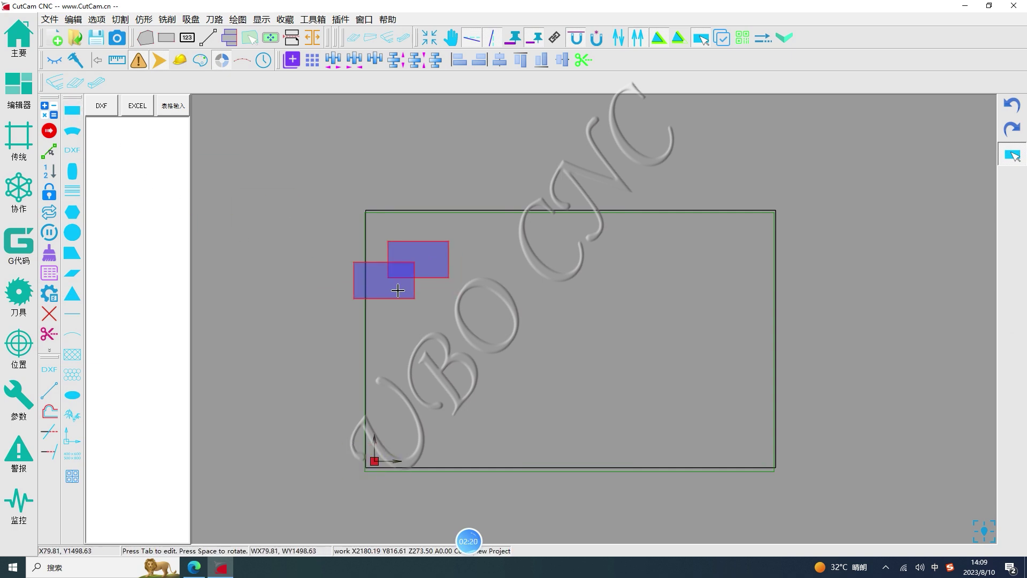
left_click(48, 111)
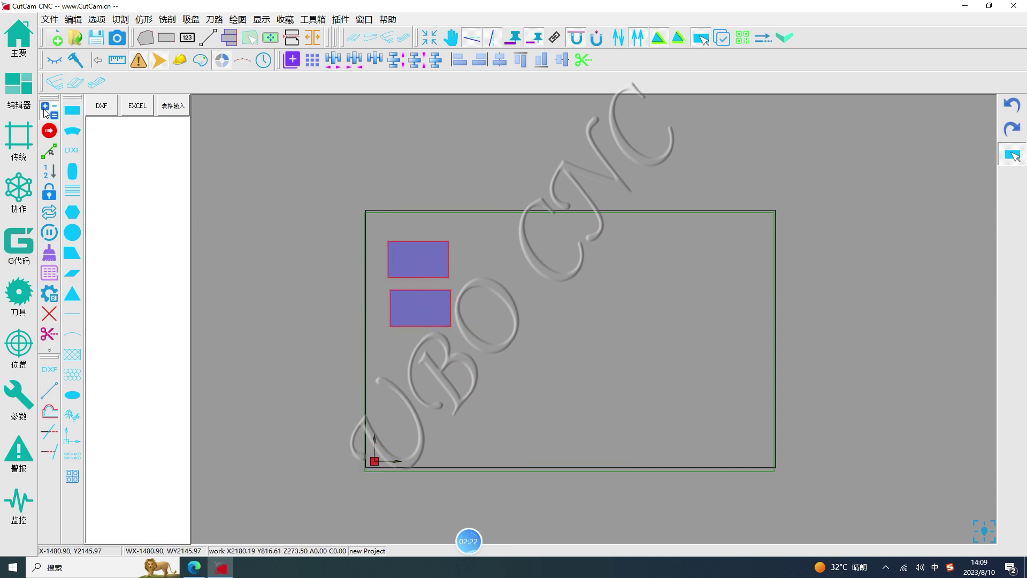
scroll(413, 252, "up", 2)
scroll(412, 255, "up", 2)
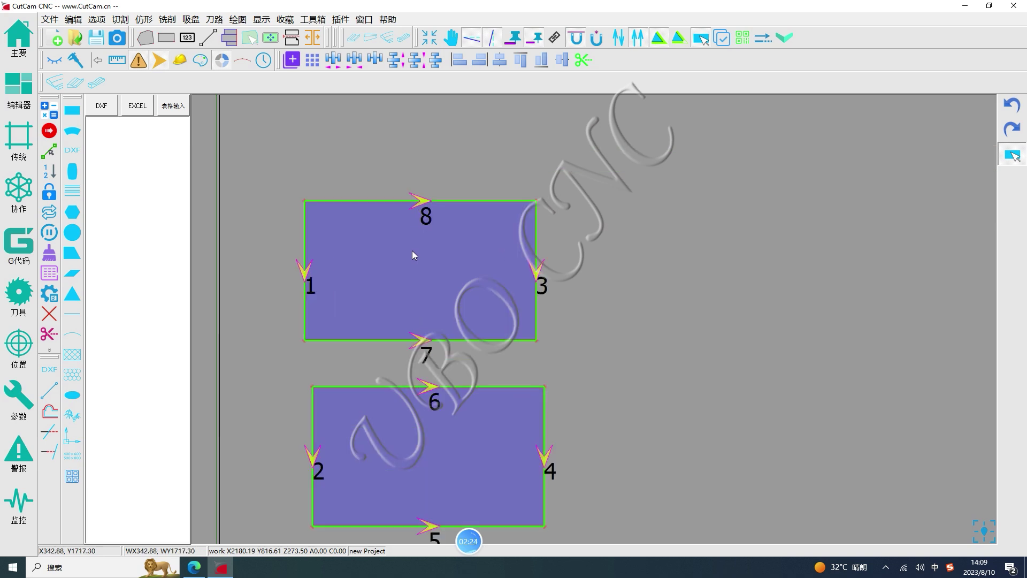
scroll(411, 254, "down", 1)
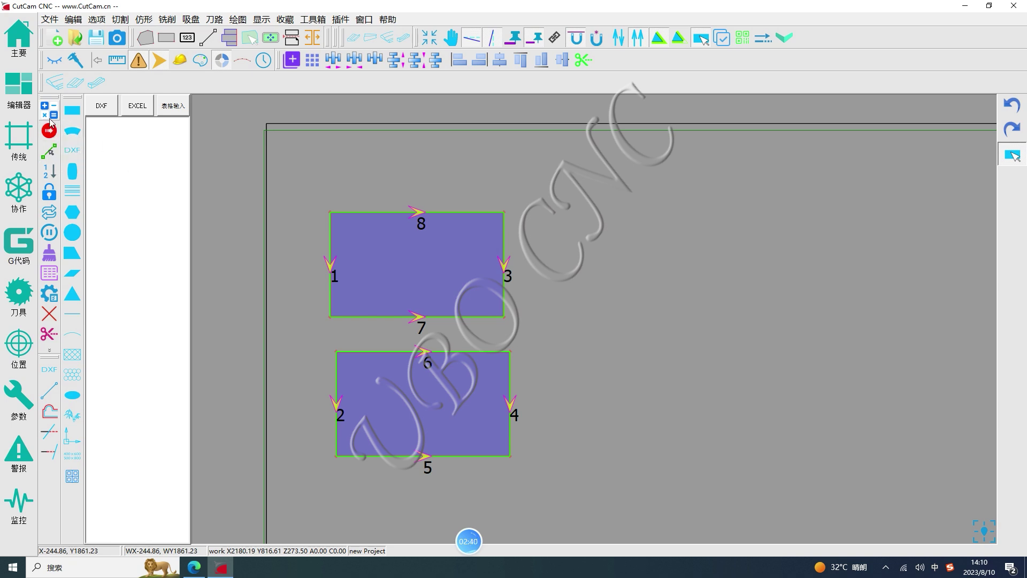
left_click(49, 254)
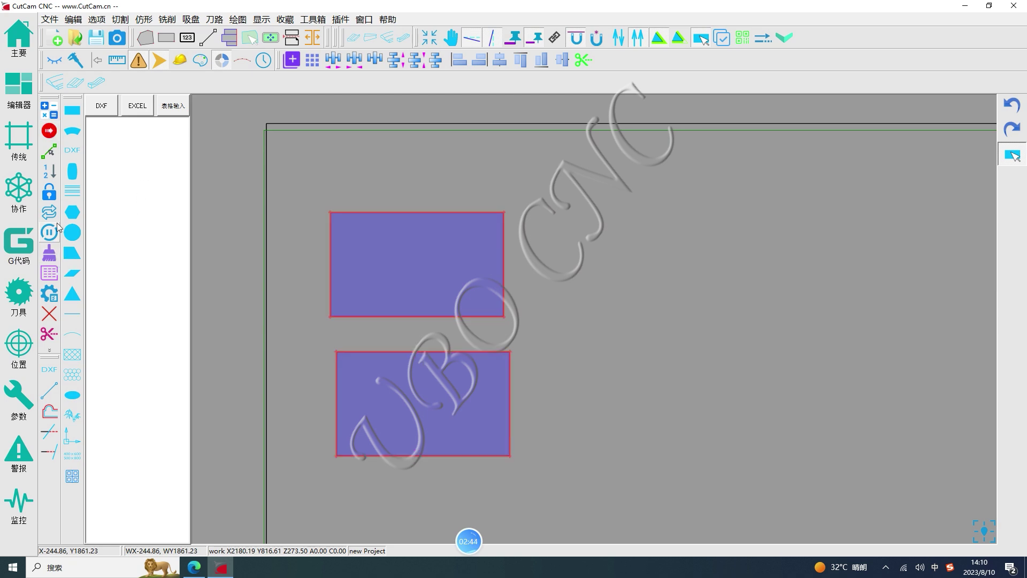
Set a cut start point renumbering paths 1–6, select both toolpaths, then clear the sheet
left_click(49, 155)
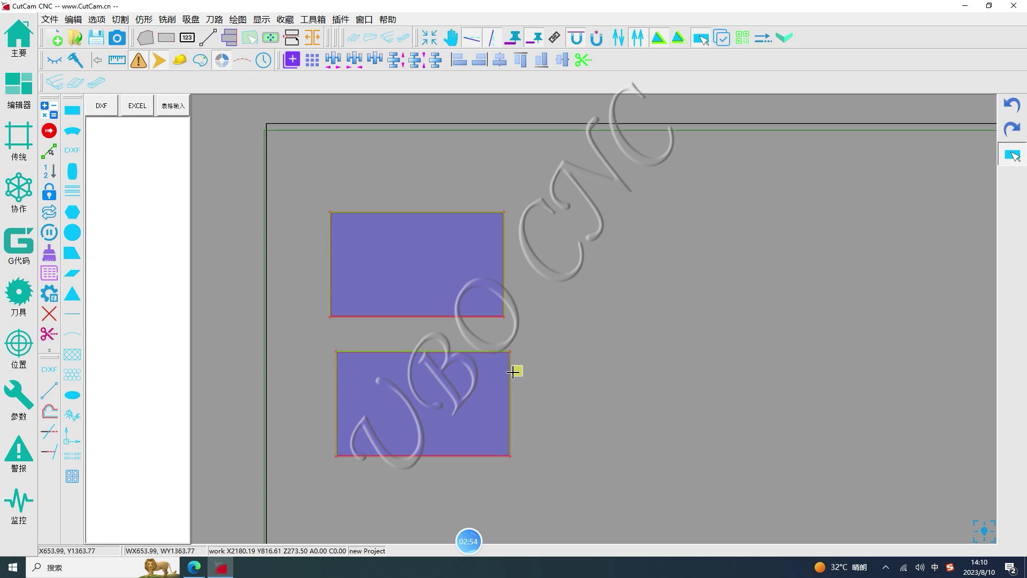
left_click(588, 342)
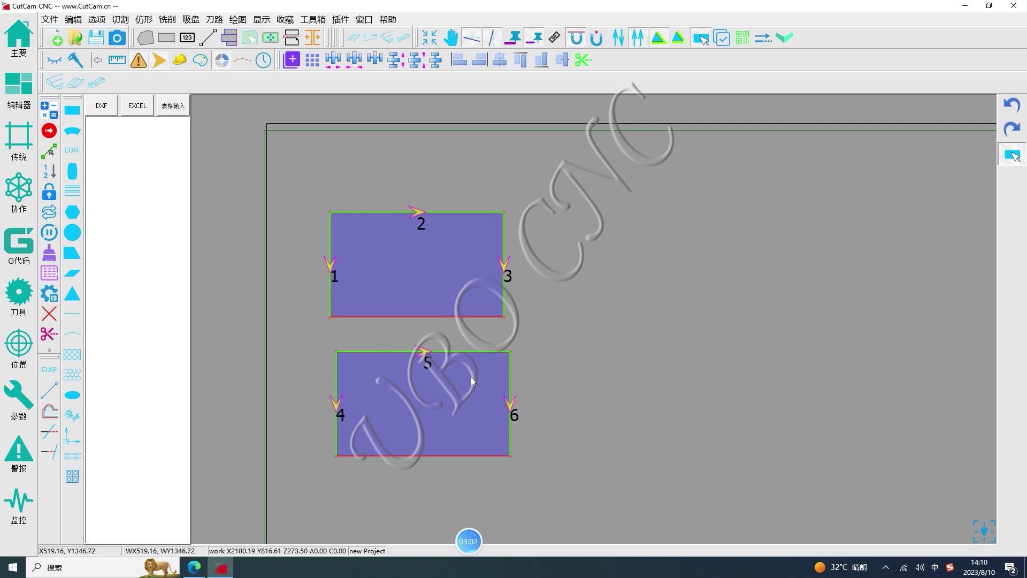
left_click(437, 293)
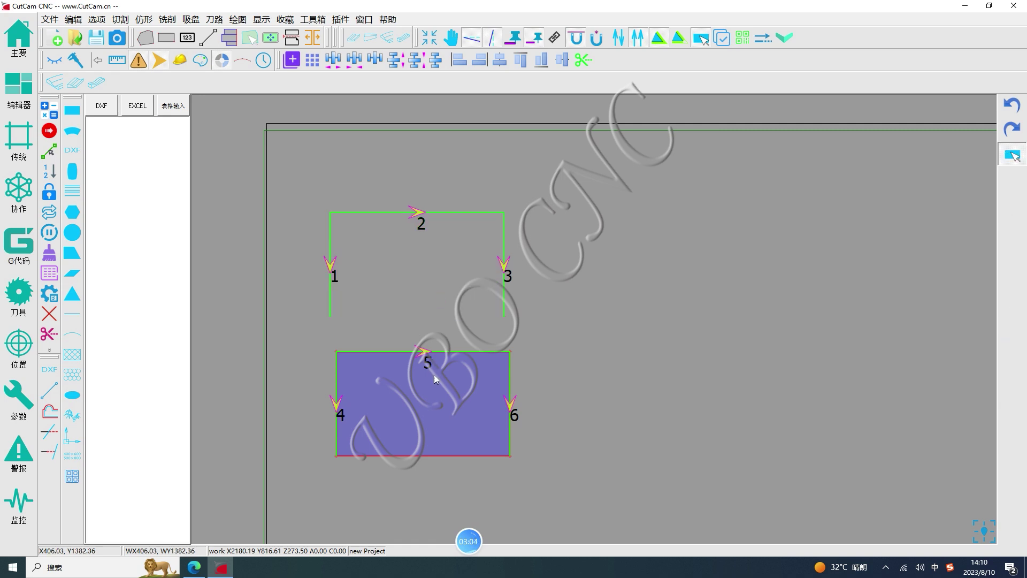
left_click(443, 375)
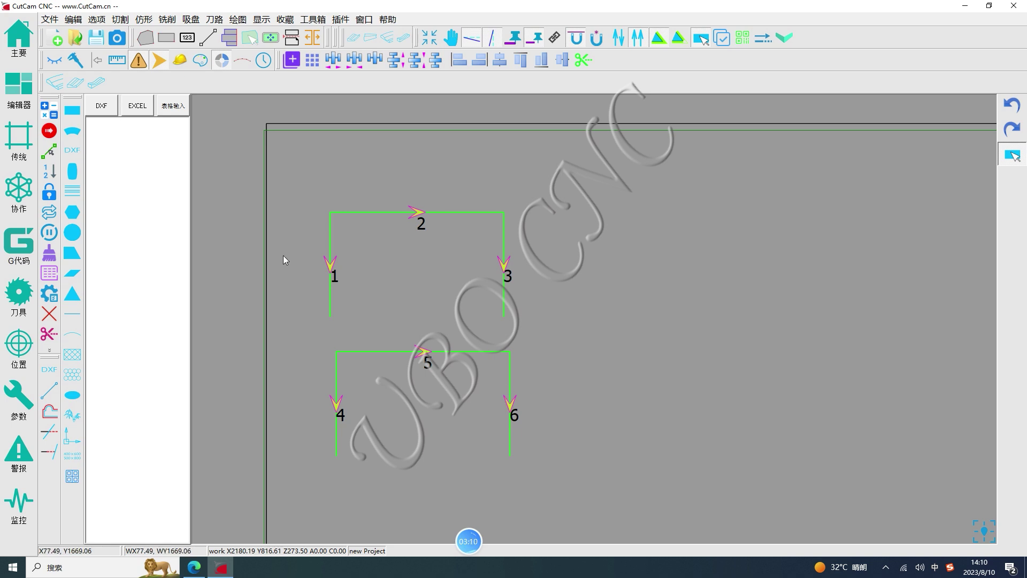
left_click(49, 253)
Place a new rectangle near the sheet's top-left and pick up another one
left_click(72, 111)
left_click(366, 198)
left_click(73, 110)
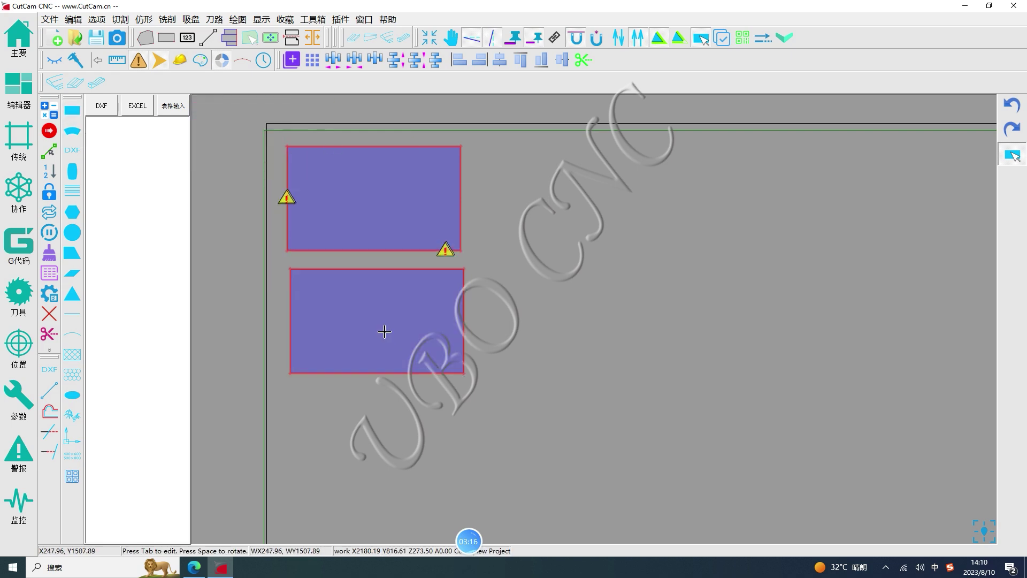
Drop the second rectangle below the first, generate toolpaths, and start manual cut-order sorting
left_click(377, 332)
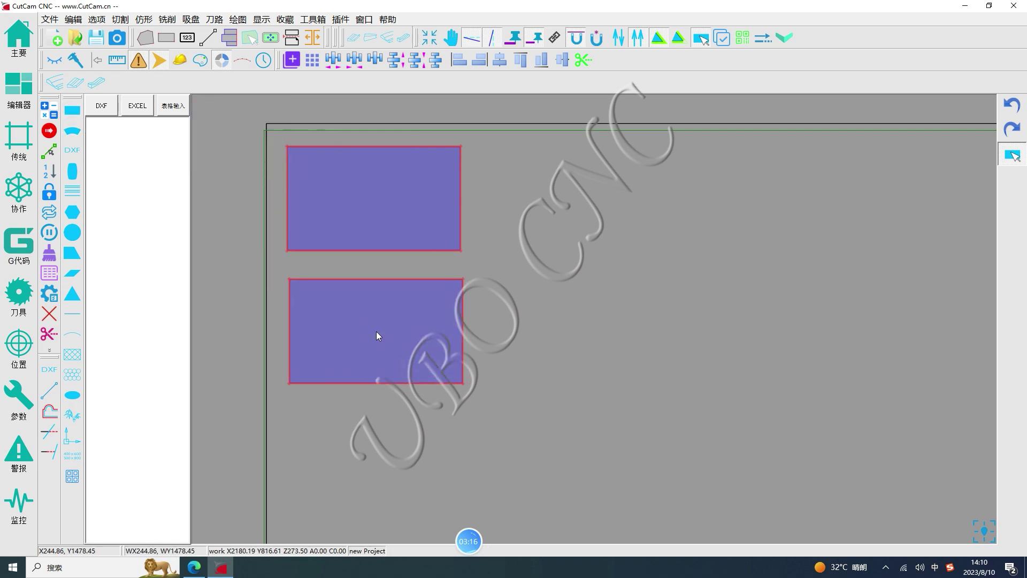
left_click(49, 111)
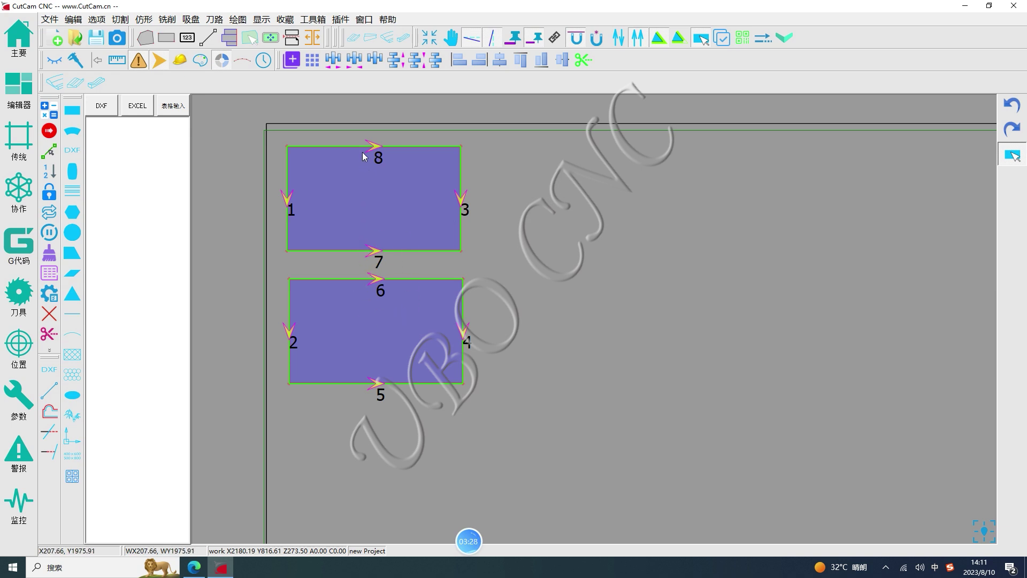
left_click(50, 171)
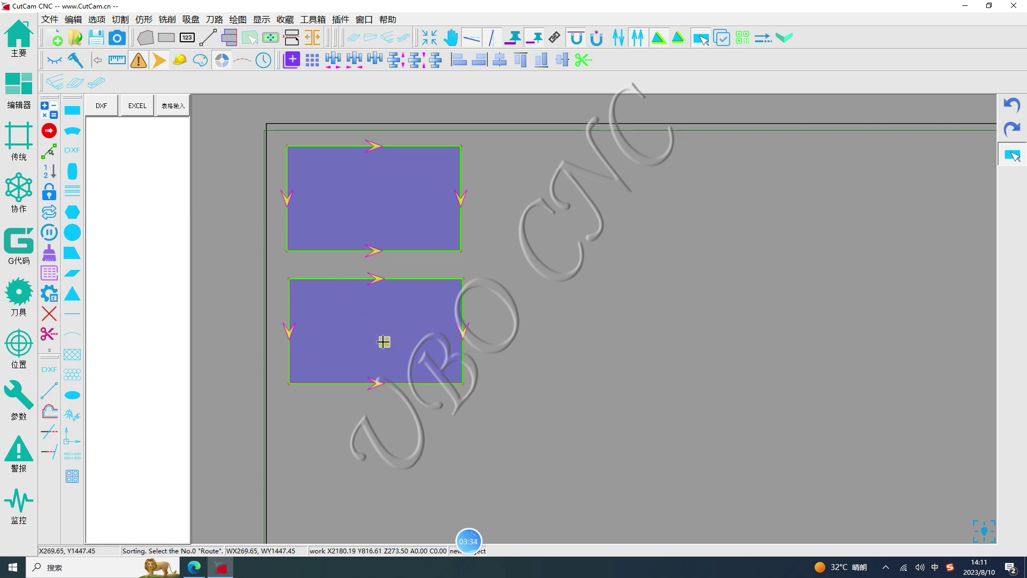
Order cuts: upper rectangle top, right, bottom, left (1–4), then lower top, left, bottom, right (5–8)
left_click(351, 145)
left_click(455, 183)
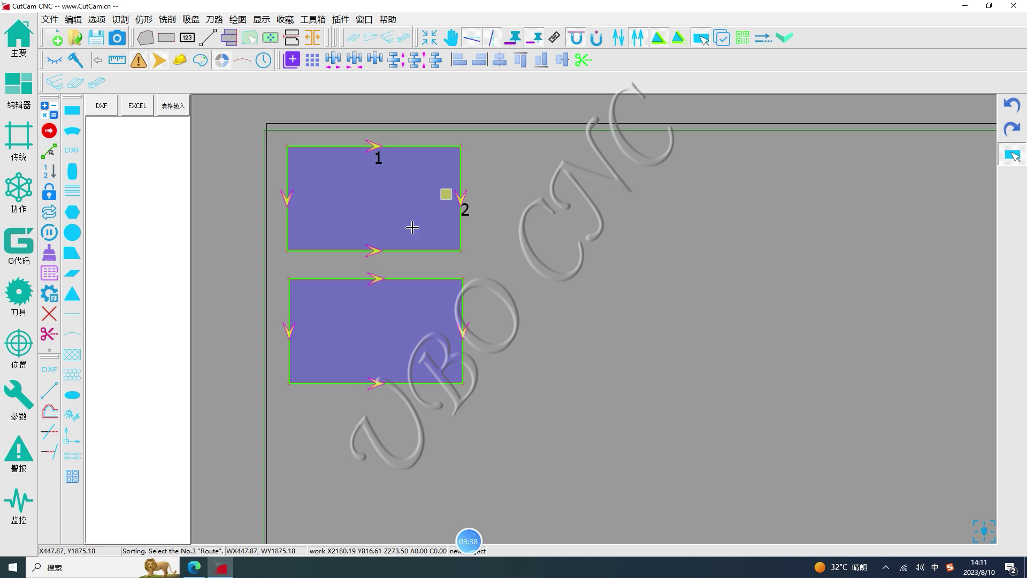
left_click(373, 249)
left_click(286, 203)
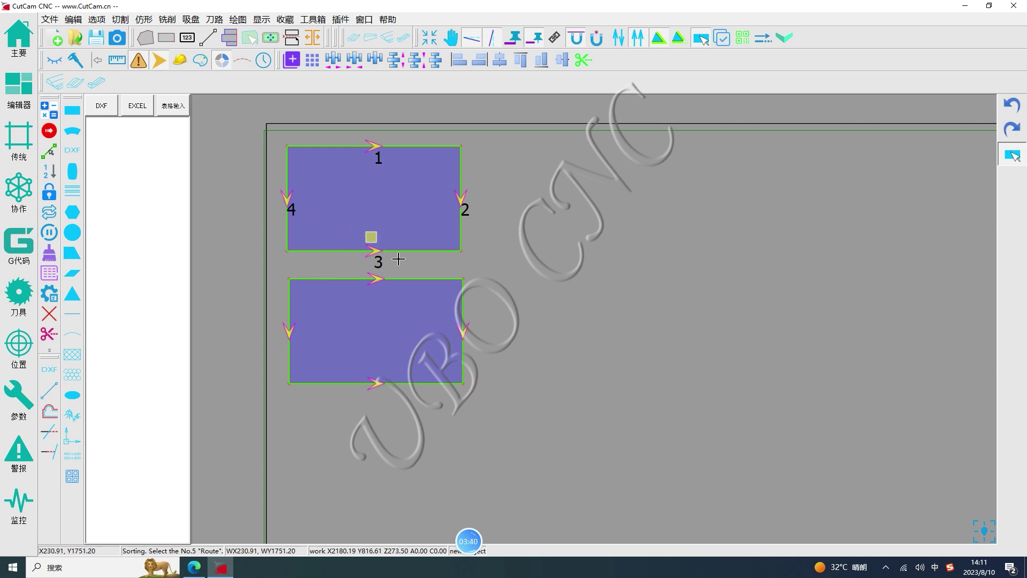
left_click(405, 279)
left_click(293, 319)
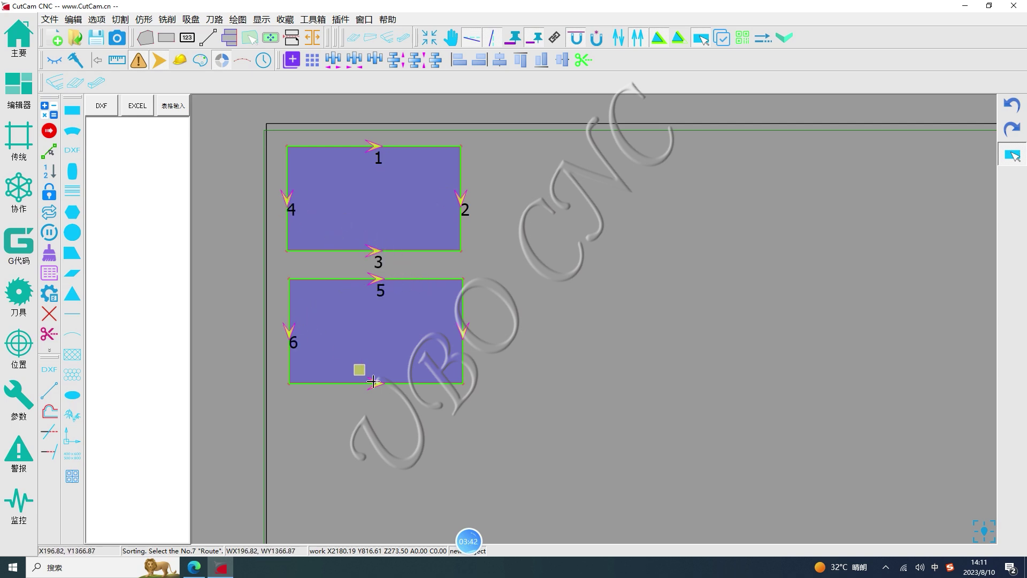
left_click(383, 383)
left_click(463, 339)
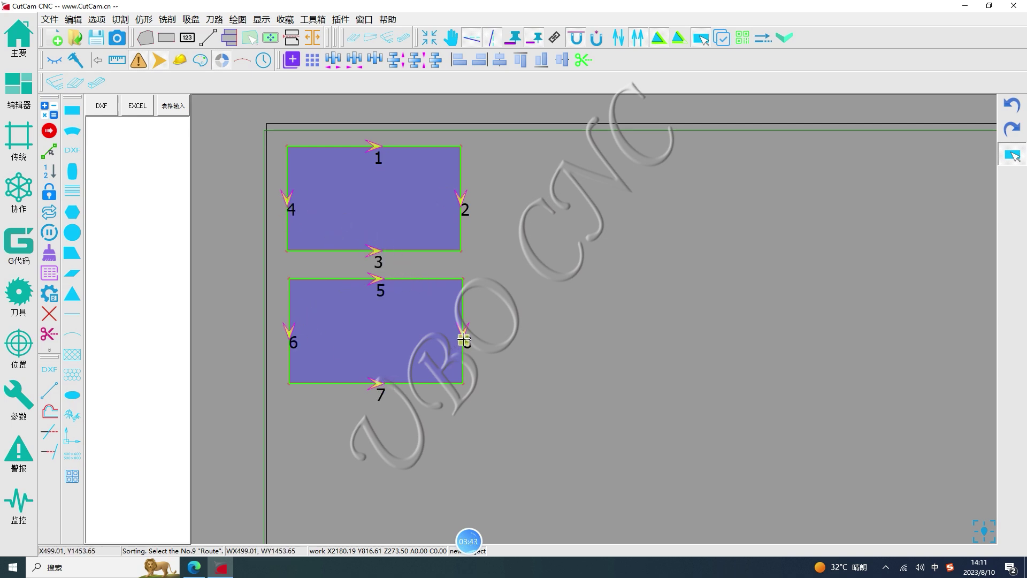
right_click(583, 266)
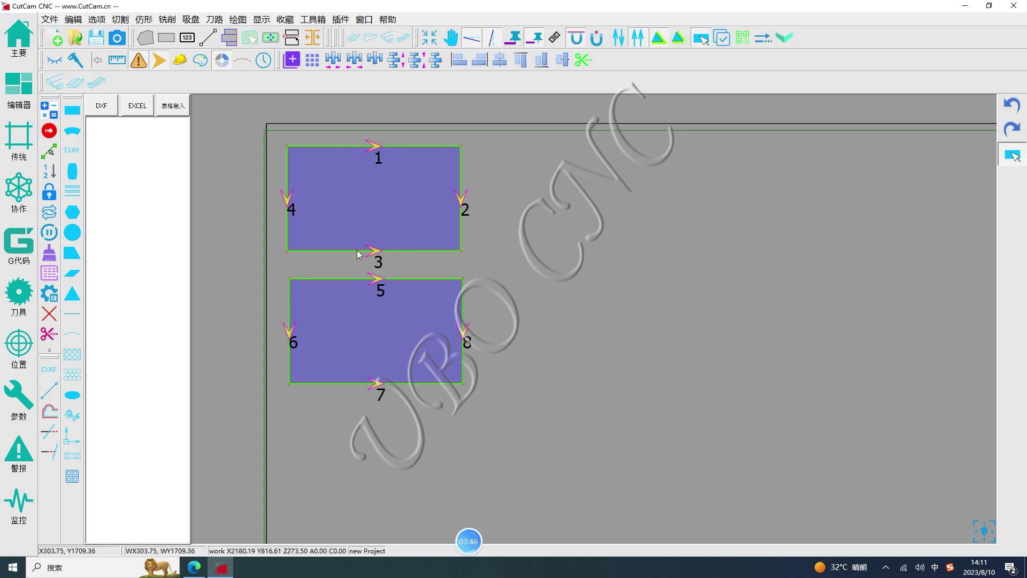
left_click(393, 217)
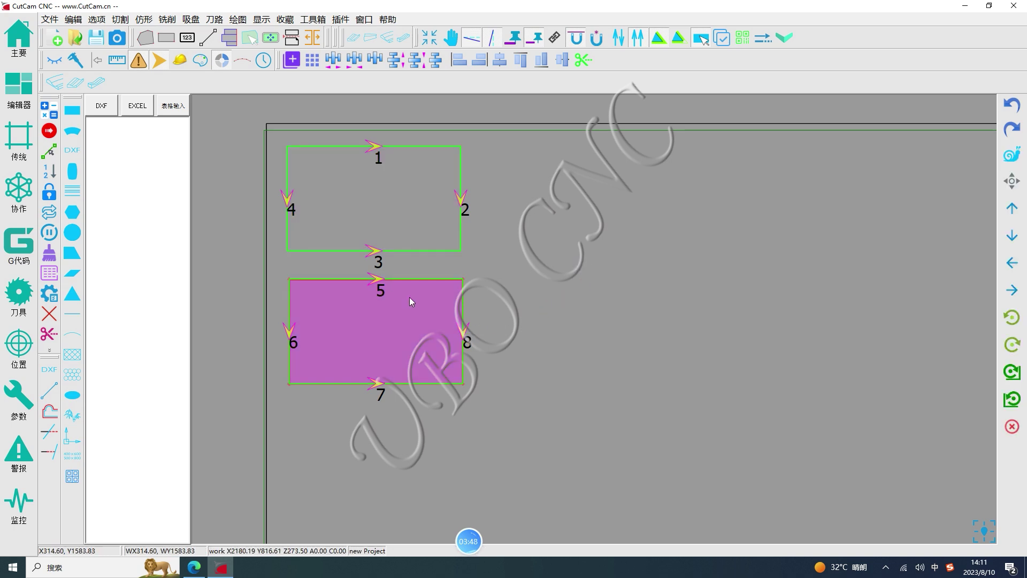
left_click(528, 290)
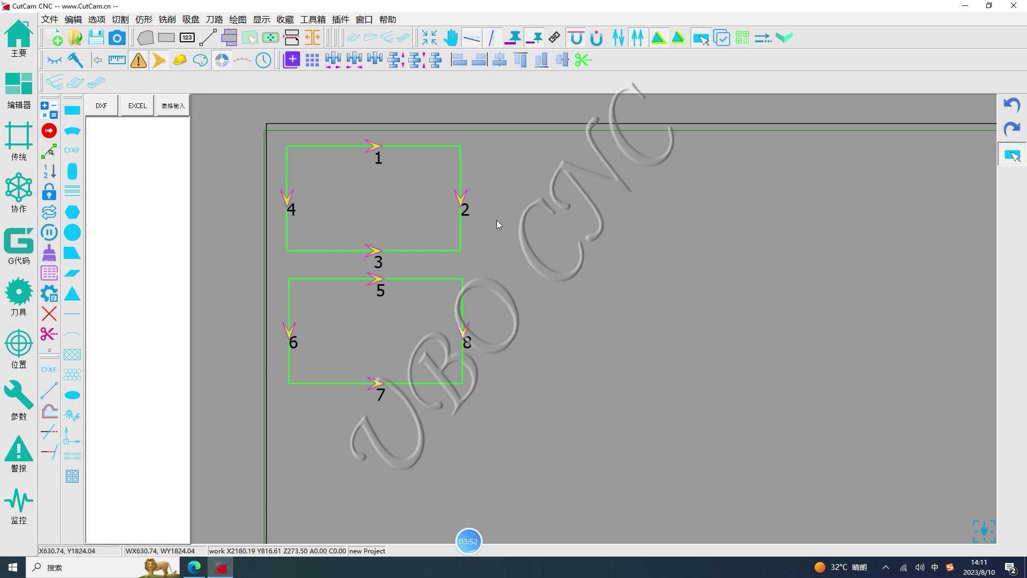
Clear the sheet, place one rectangle top-left, generate its 1–4 toolpath, and upload the job
left_click(49, 253)
left_click(72, 110)
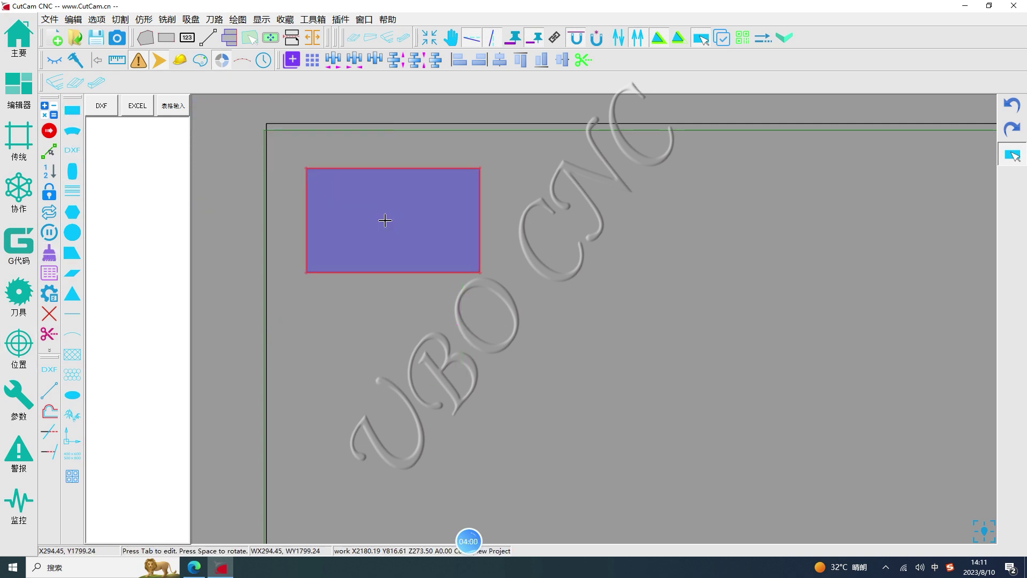
left_click(383, 220)
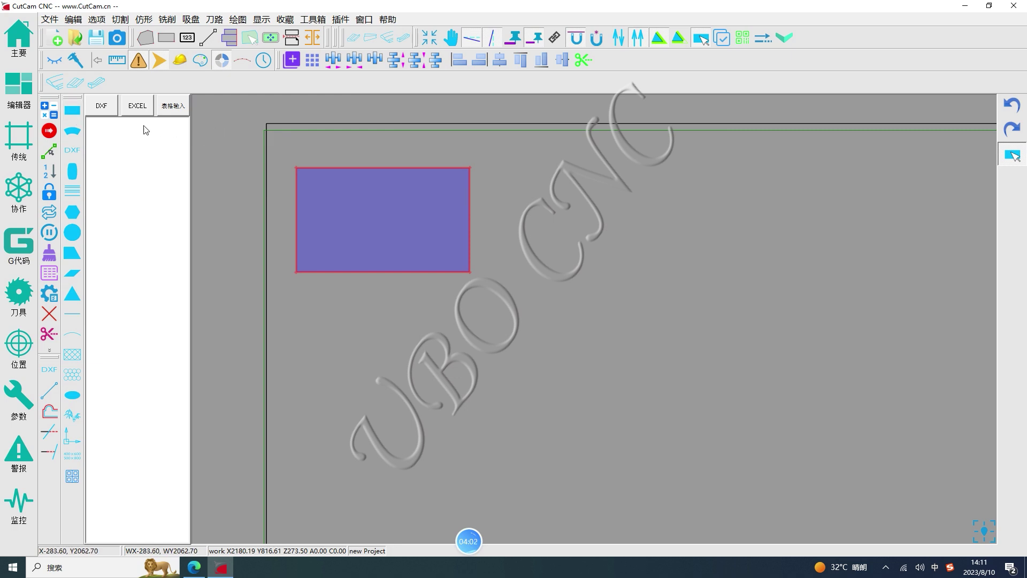
left_click(48, 112)
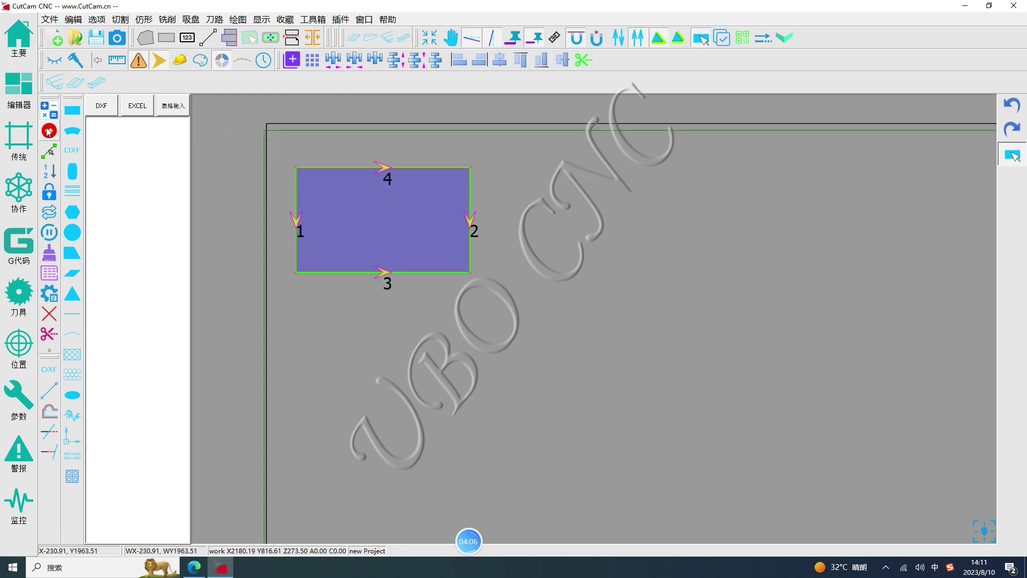
left_click(48, 131)
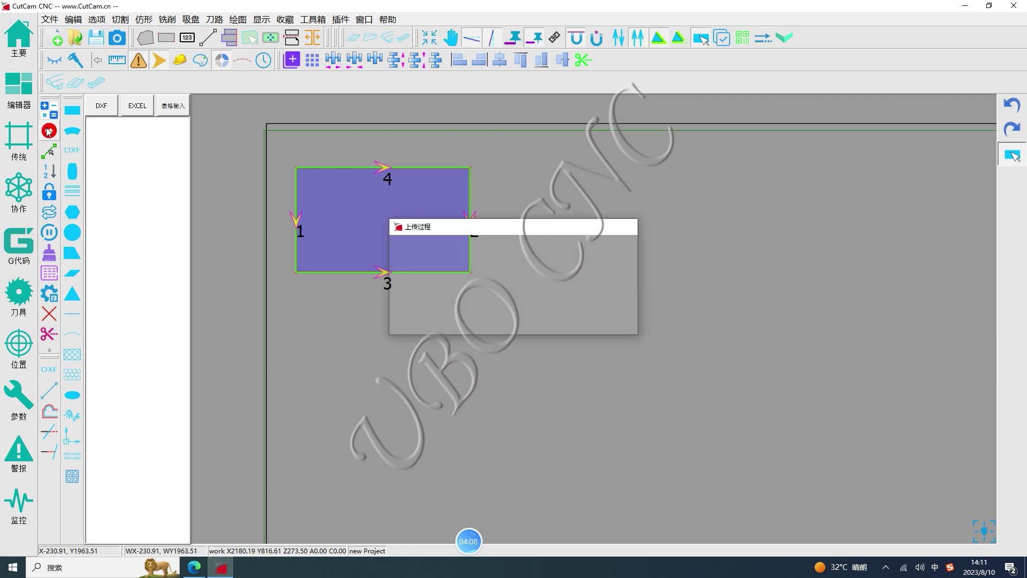